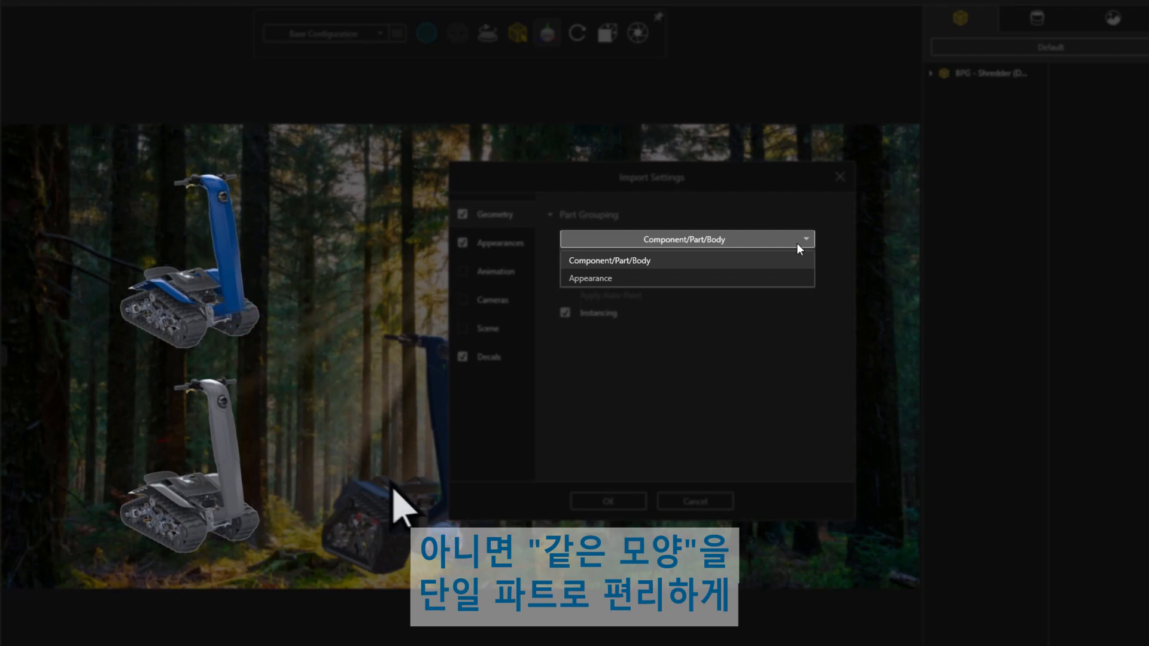
# Step: Import a second BPG - Shredder with Component/Part/Body grouping and place it behind and to the right of the first one
pyautogui.click(799, 261)
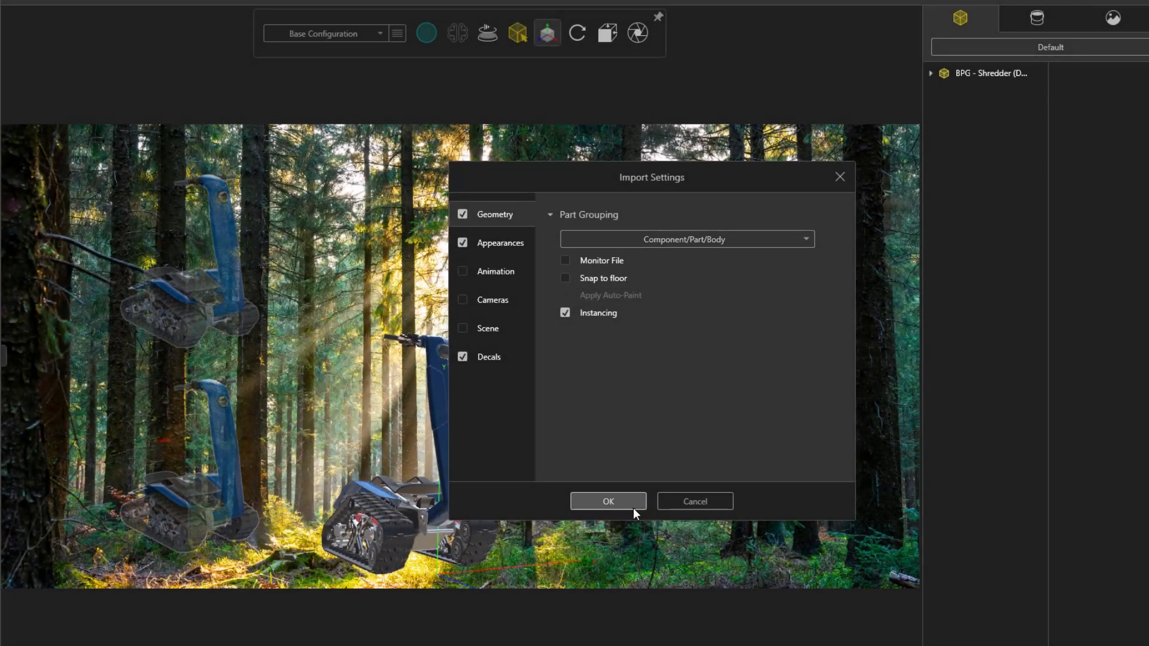
pyautogui.click(629, 505)
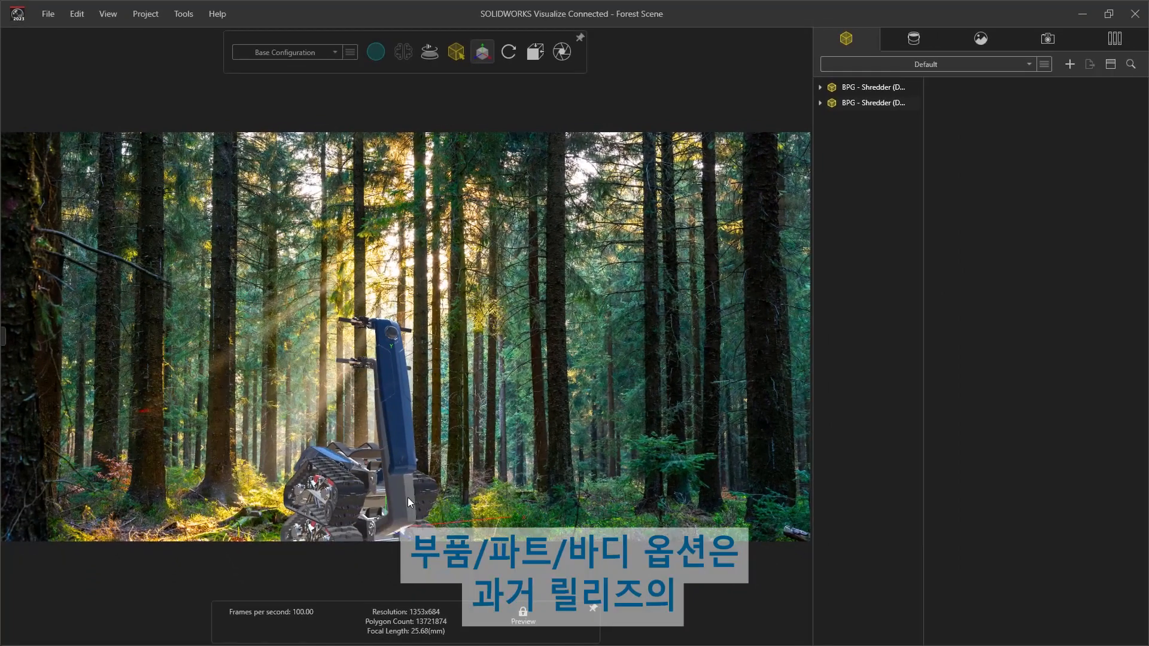
pyautogui.click(408, 497)
pyautogui.moveTo(389, 439); pyautogui.dragTo(392, 400)
pyautogui.moveTo(443, 479); pyautogui.dragTo(541, 481)
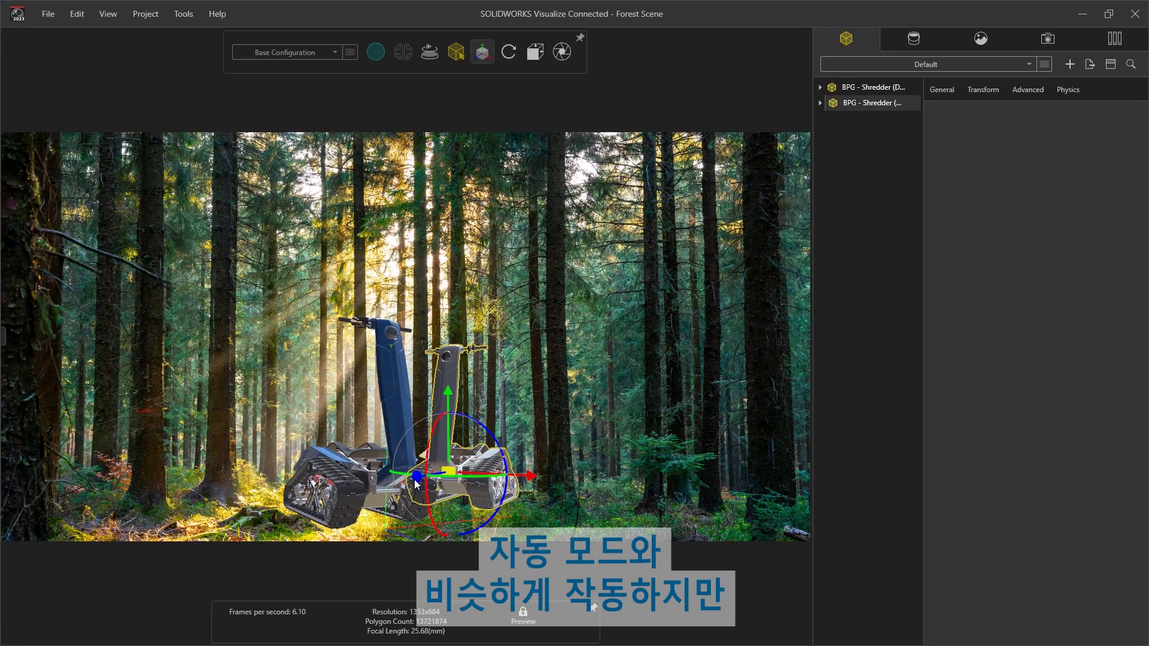
pyautogui.click(542, 496)
# Step: Select the second Shredder's handlebar subassembly 10000259-1 and fold it down onto the chassis
pyautogui.press('p')
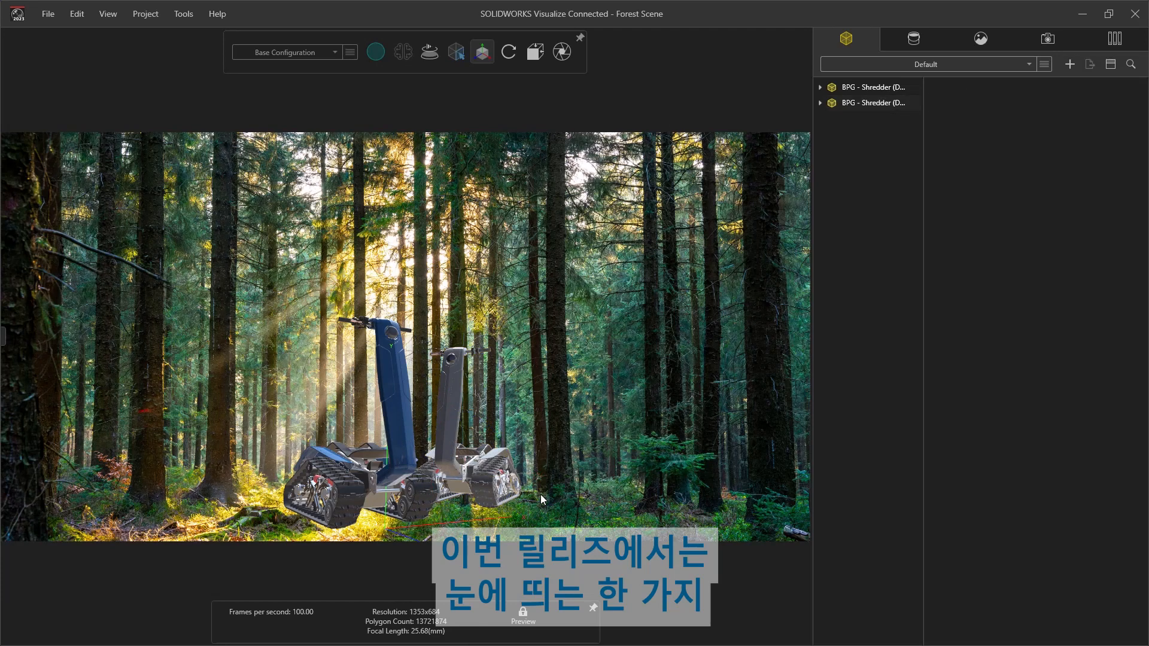
pyautogui.click(446, 423)
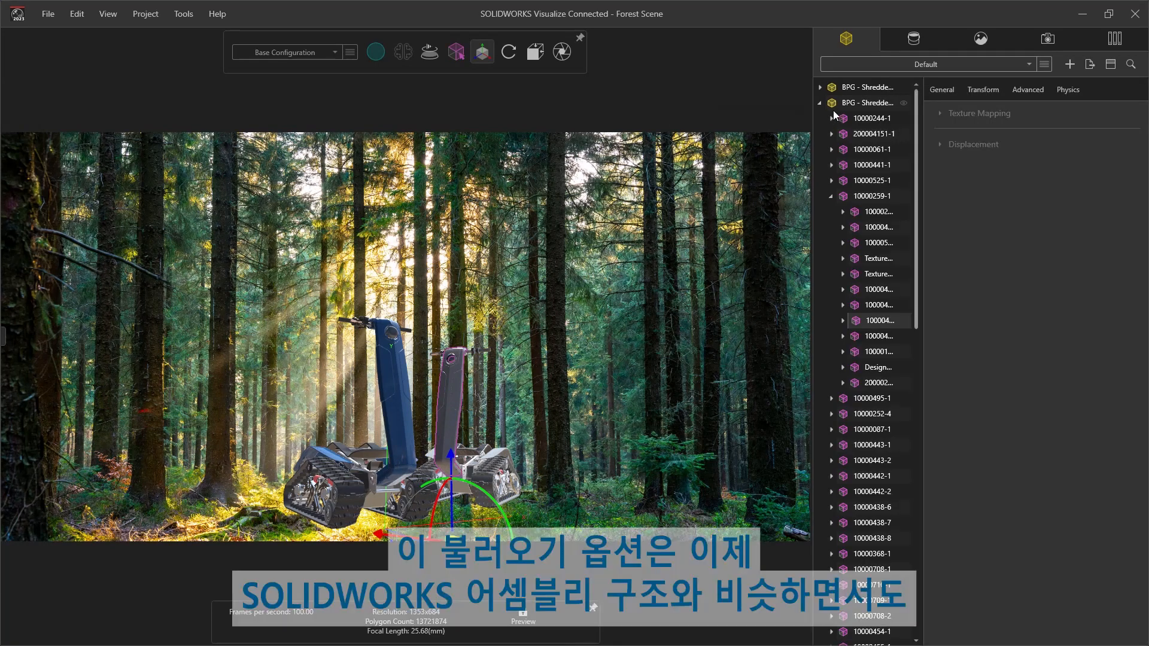
pyautogui.click(843, 198)
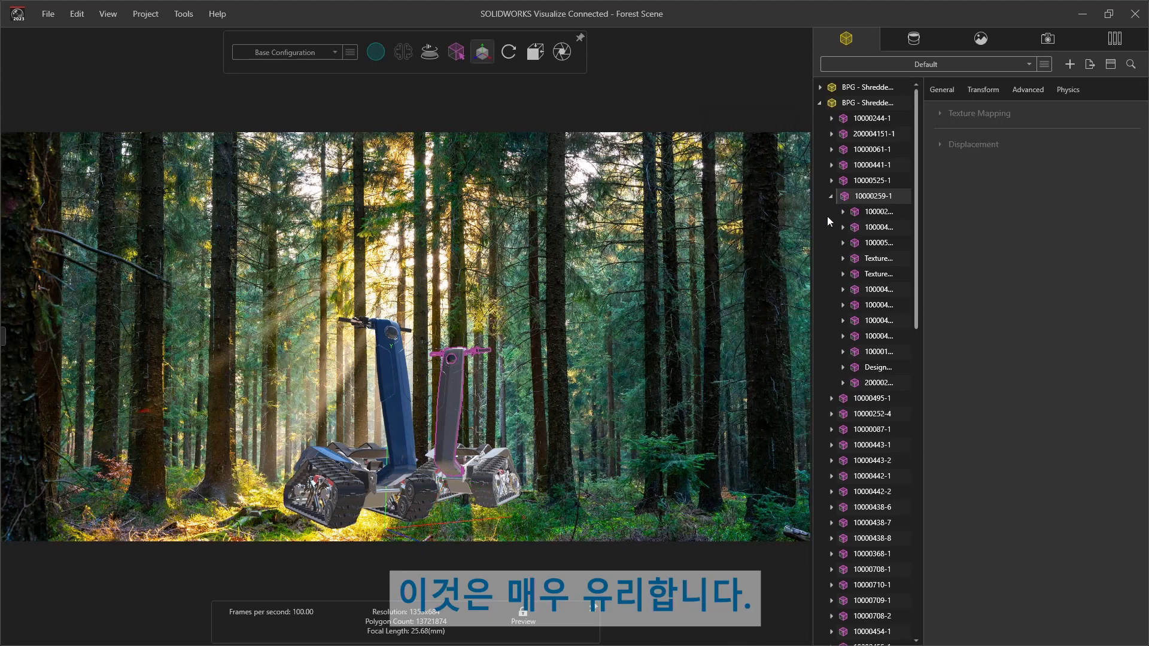
pyautogui.click(447, 424)
pyautogui.moveTo(446, 425); pyautogui.dragTo(542, 336)
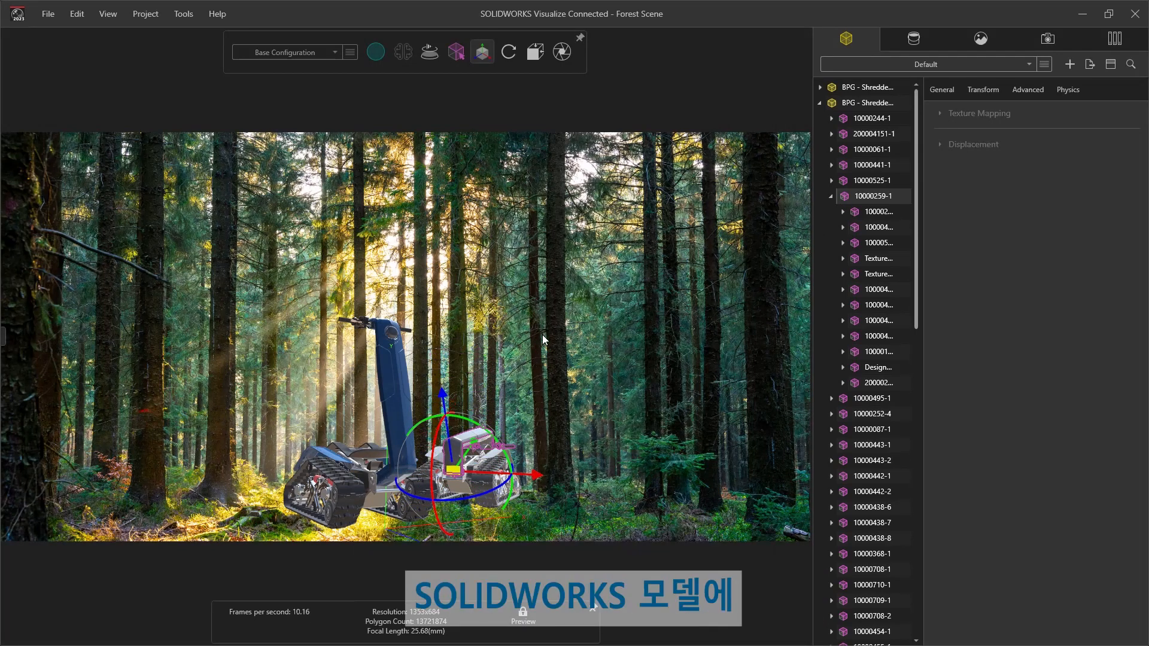
pyautogui.click(542, 335)
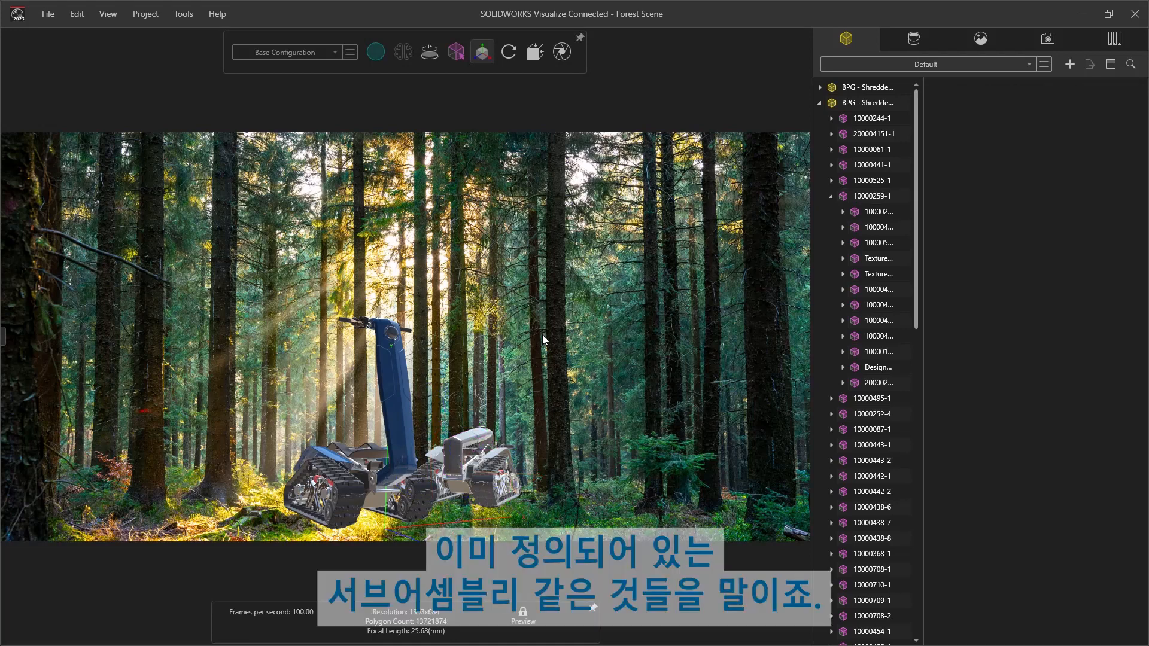
# Step: Import Forest Trail.gltf with Automatic part grouping, X vertical axis, Y depth axis and CAD units in meters
pyautogui.click(821, 103)
pyautogui.hotkey('ctrl', 'i')
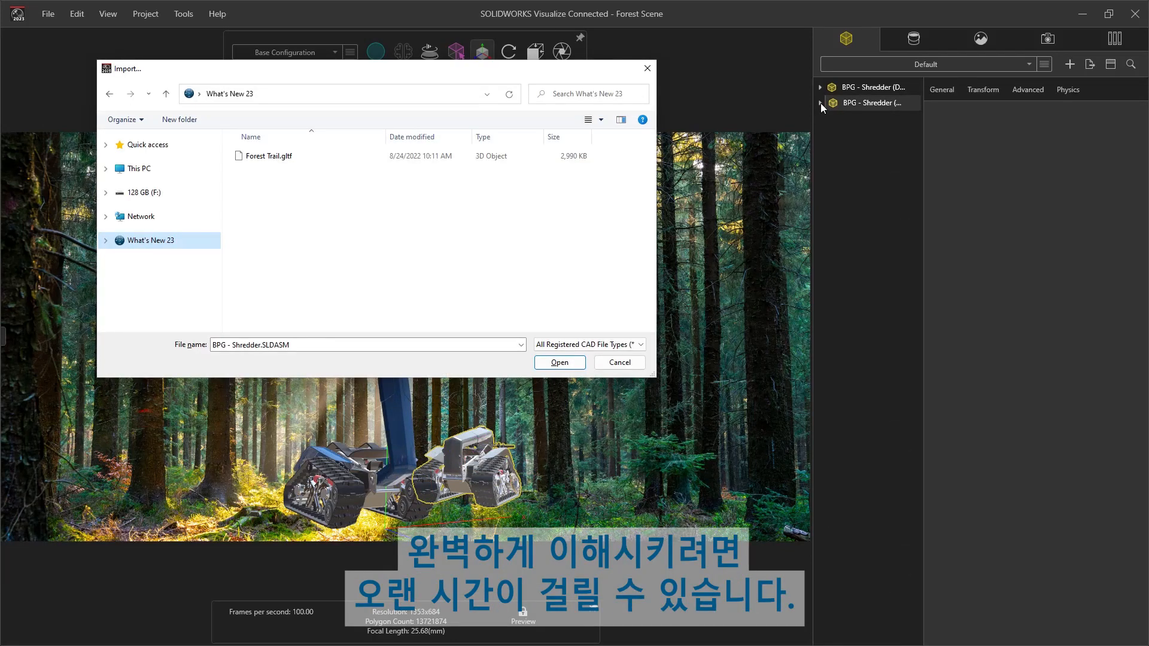
pyautogui.doubleClick(349, 158)
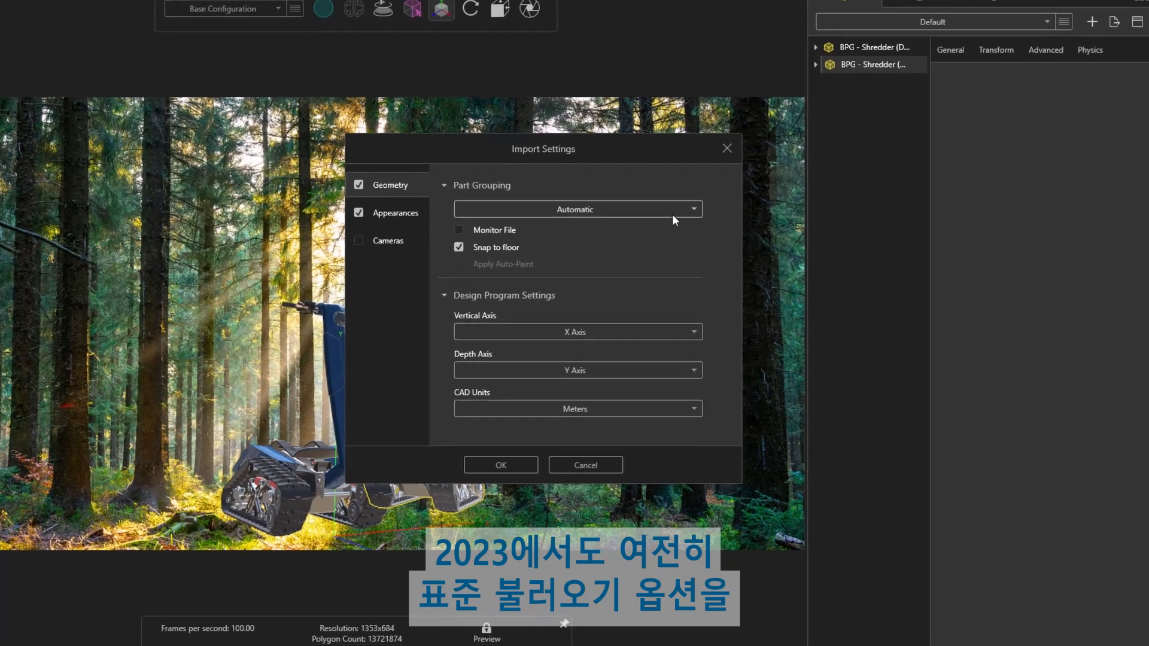
pyautogui.click(710, 234)
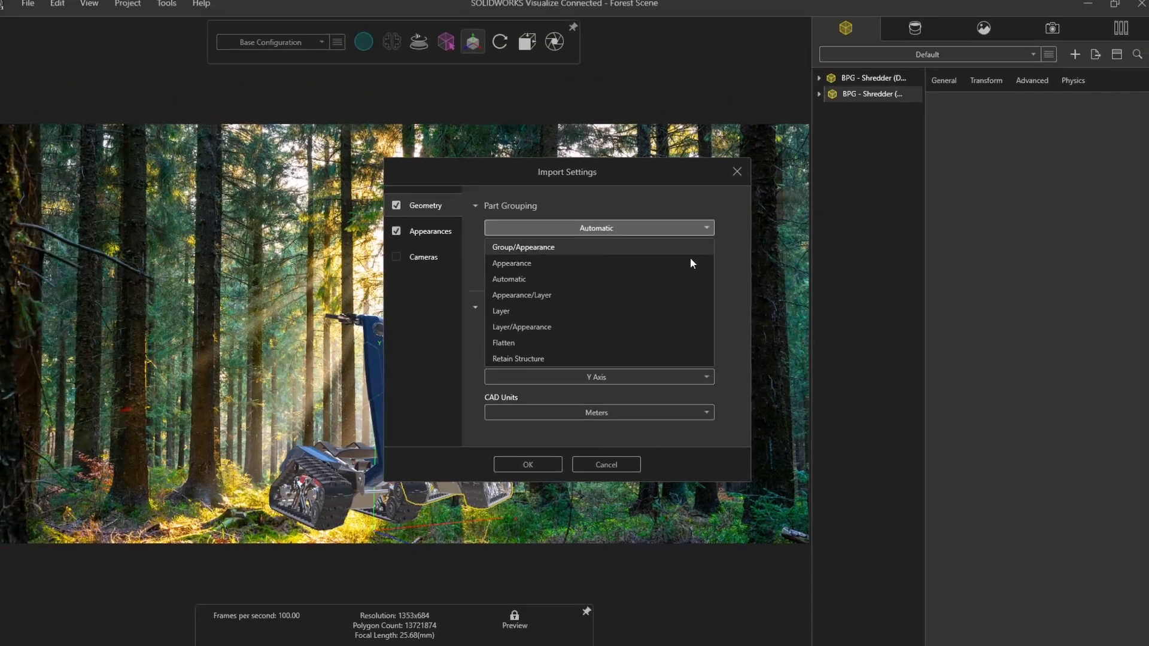
pyautogui.click(662, 259)
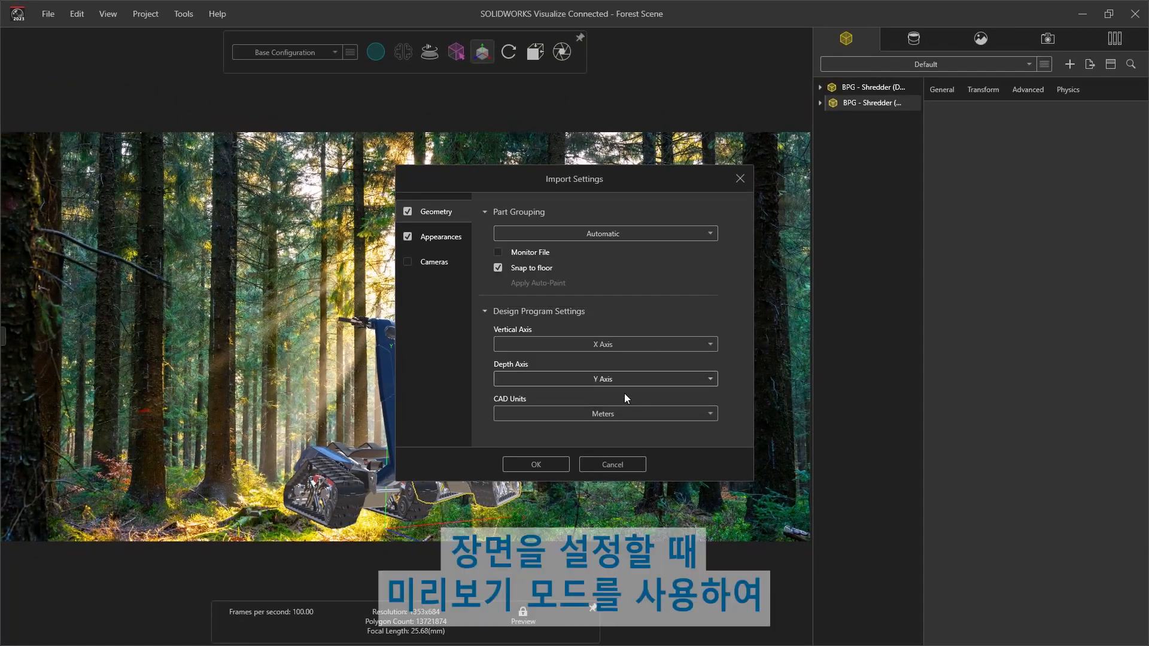
pyautogui.click(563, 461)
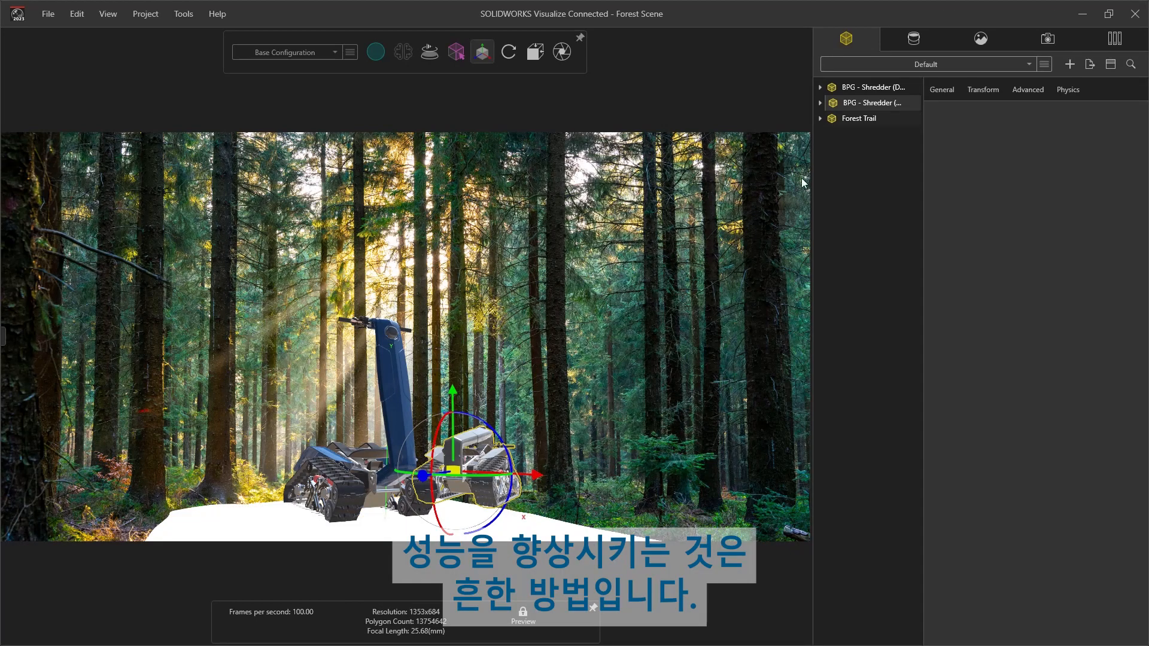
# Step: Apply the 1 Forest Floor appearance to the Forest Trail ground model
pyautogui.click(903, 43)
pyautogui.moveTo(834, 124); pyautogui.dragTo(487, 522)
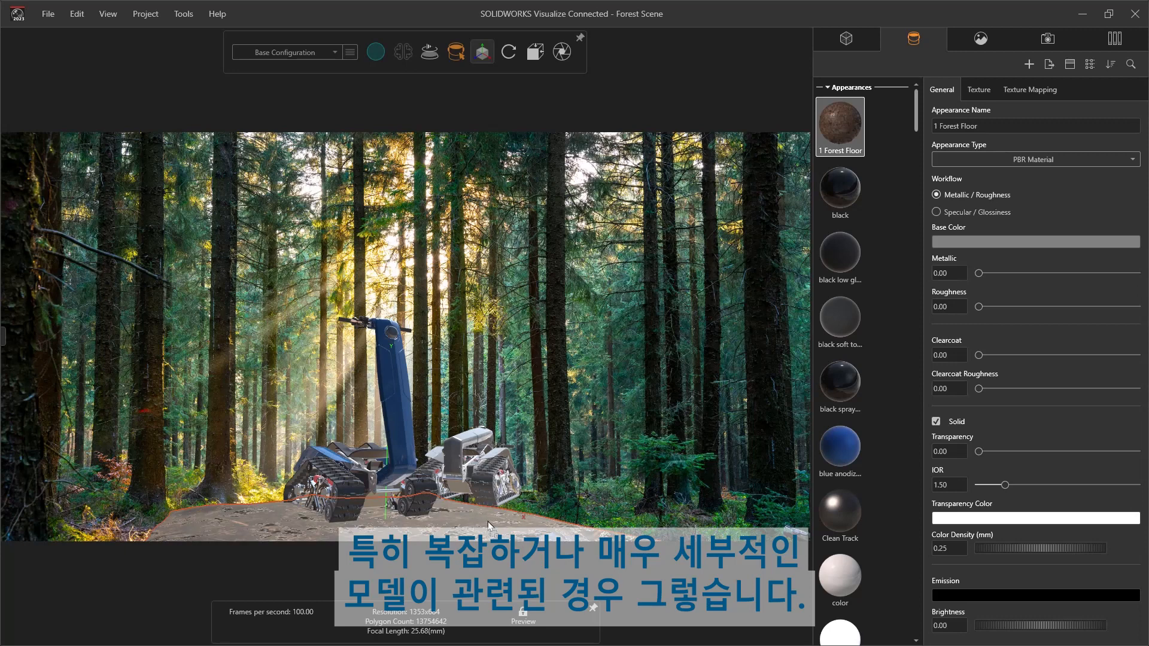
pyautogui.click(487, 522)
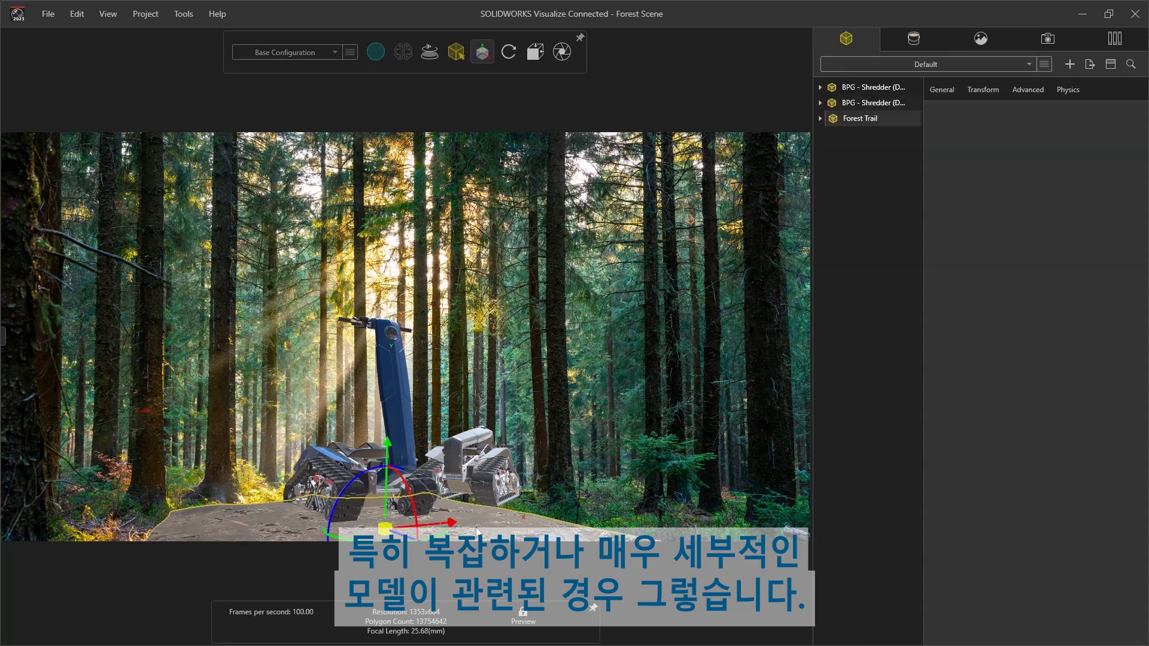
# Step: Enlarge the Forest Trail ground and adjust its position and tilt so it sits beneath the two Shredders
pyautogui.moveTo(443, 537); pyautogui.dragTo(386, 516)
pyautogui.click(368, 515)
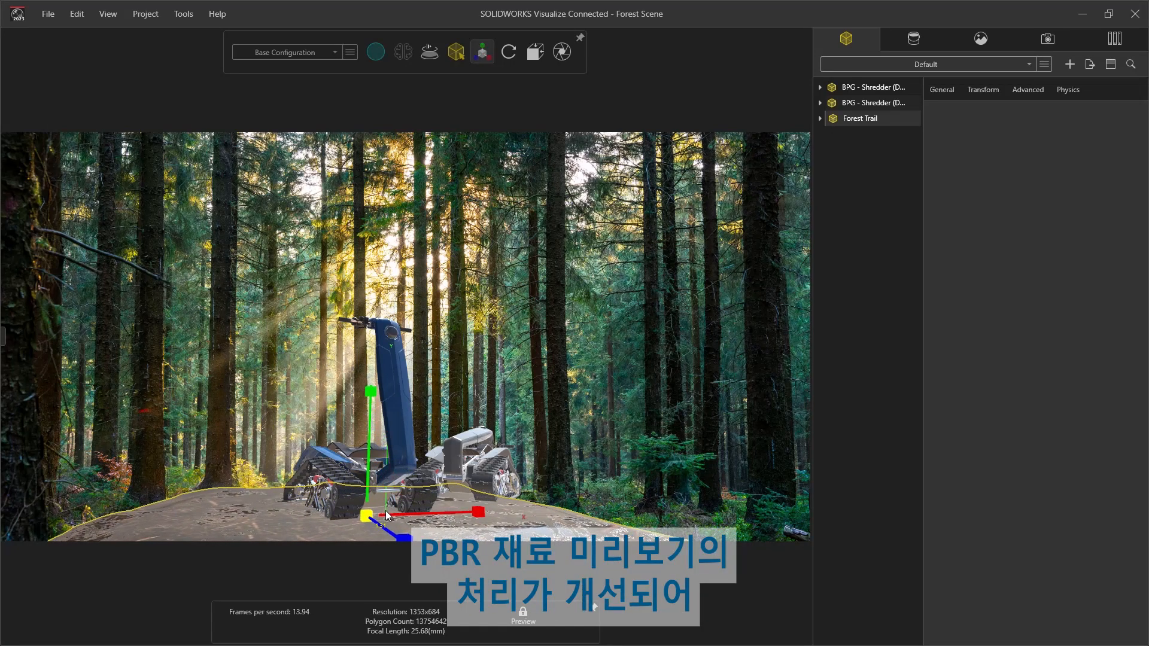
pyautogui.click(367, 515)
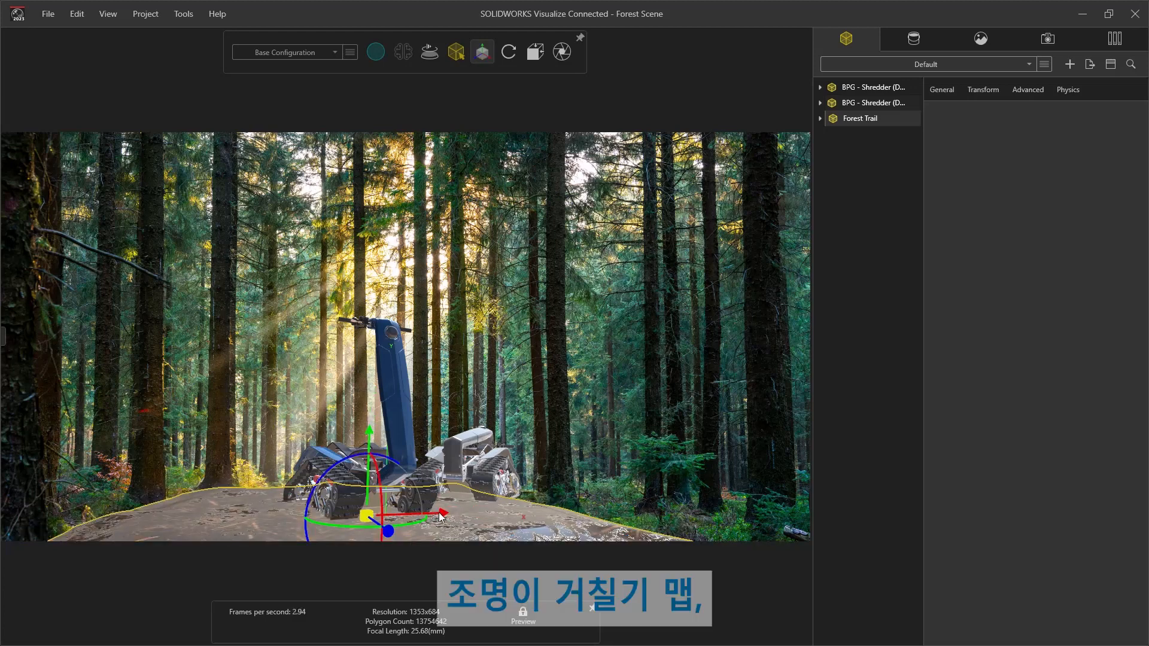
pyautogui.moveTo(440, 516); pyautogui.dragTo(448, 516)
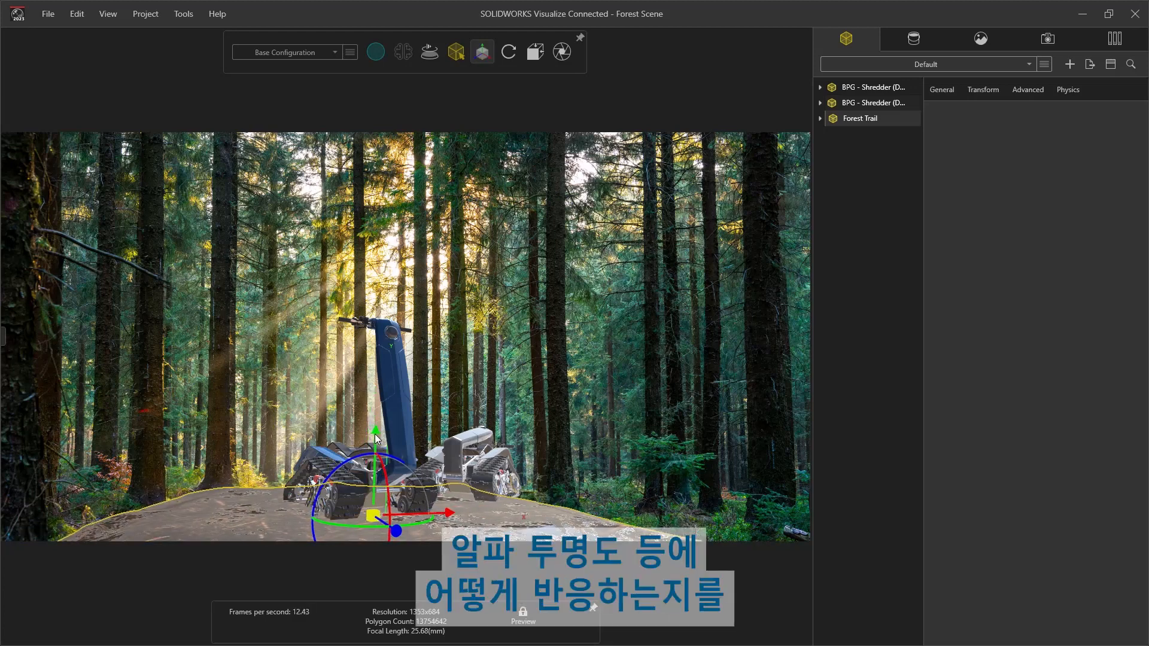
pyautogui.moveTo(375, 434); pyautogui.dragTo(375, 437)
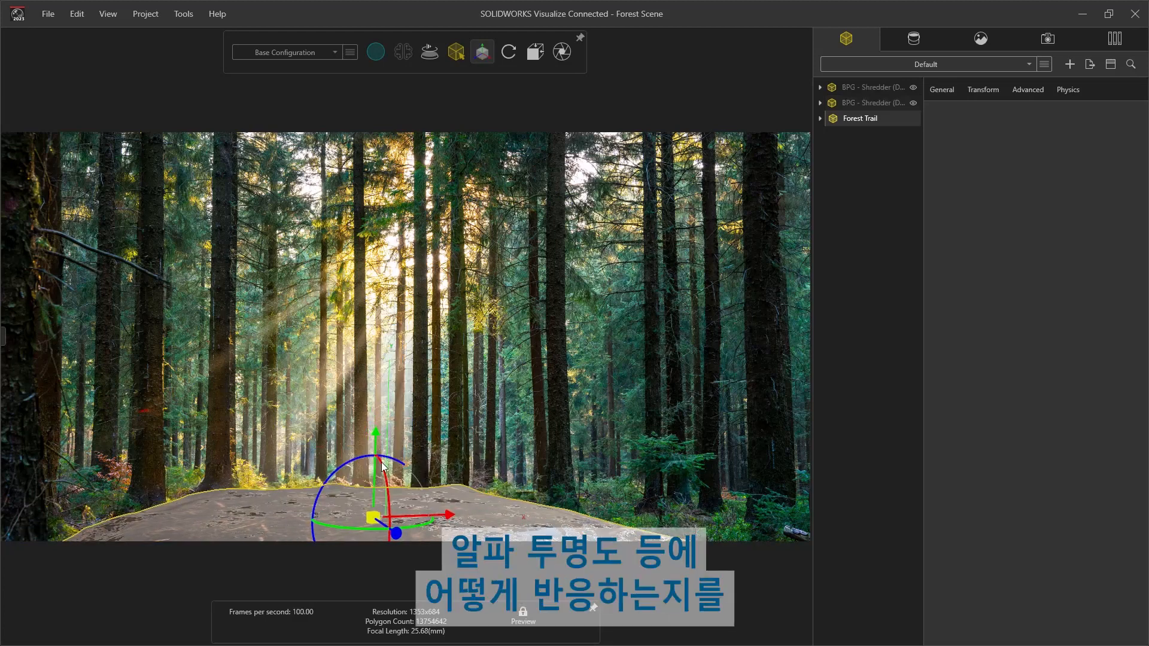
pyautogui.moveTo(381, 462)
pyautogui.mouseDown()
pyautogui.moveTo(386, 488)
pyautogui.moveTo(383, 473)
pyautogui.mouseUp()
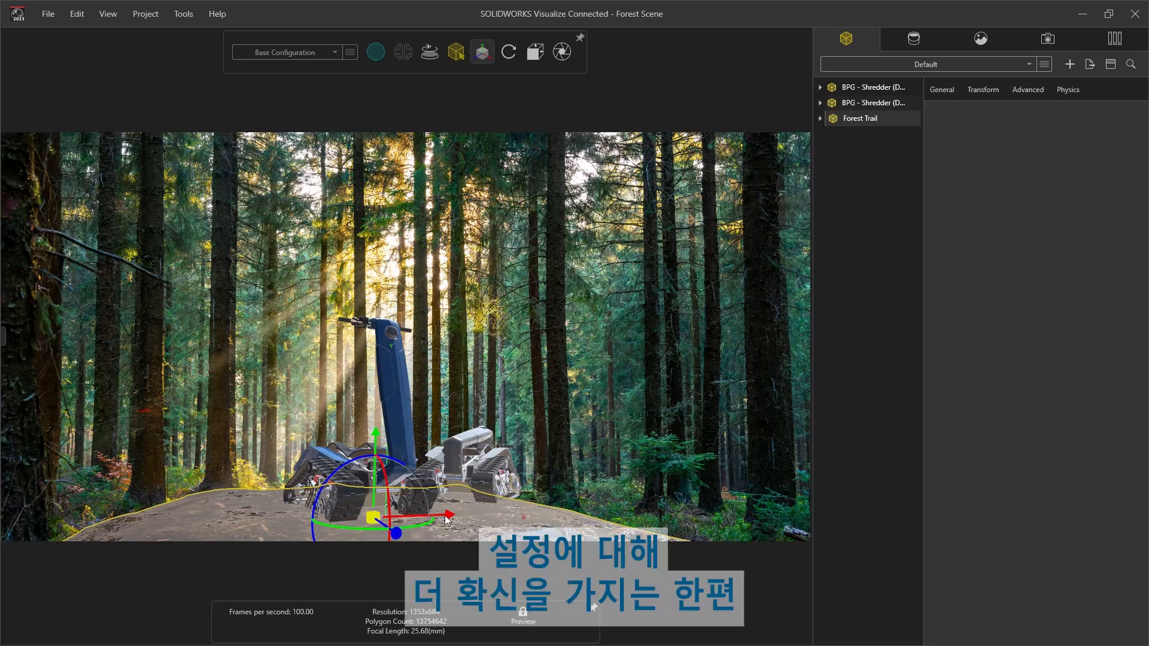
pyautogui.moveTo(446, 518); pyautogui.dragTo(477, 517)
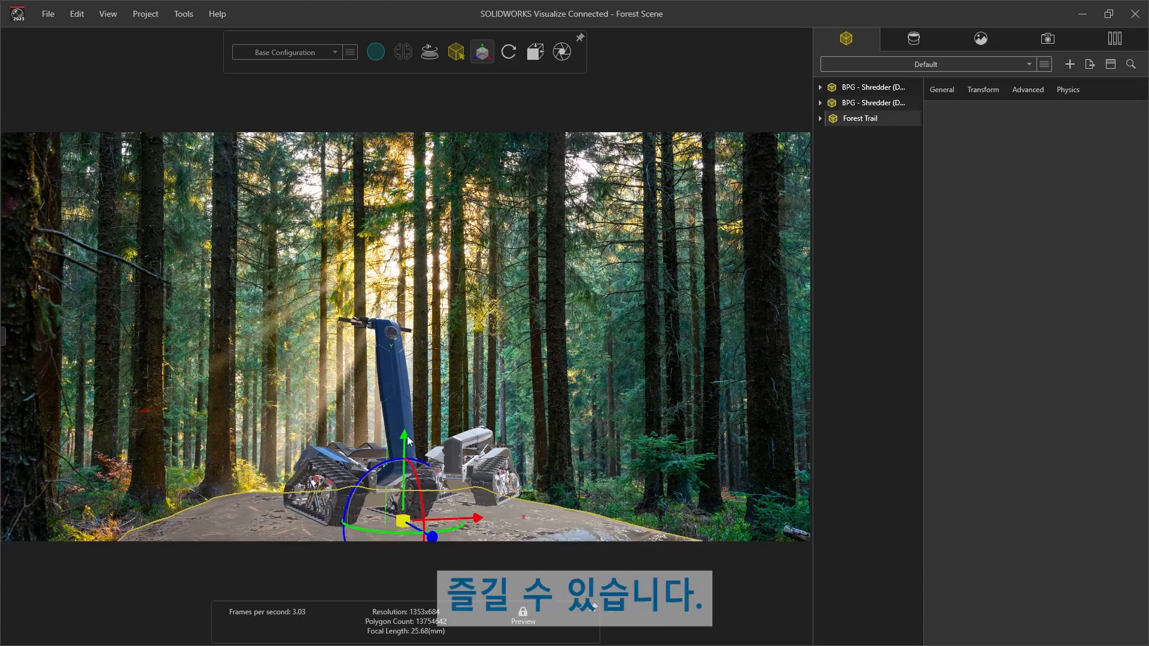
# Step: Set the displacement density of the Forest Trail's ground part to 150 and apply the displacement to the geometry
pyautogui.press('p')
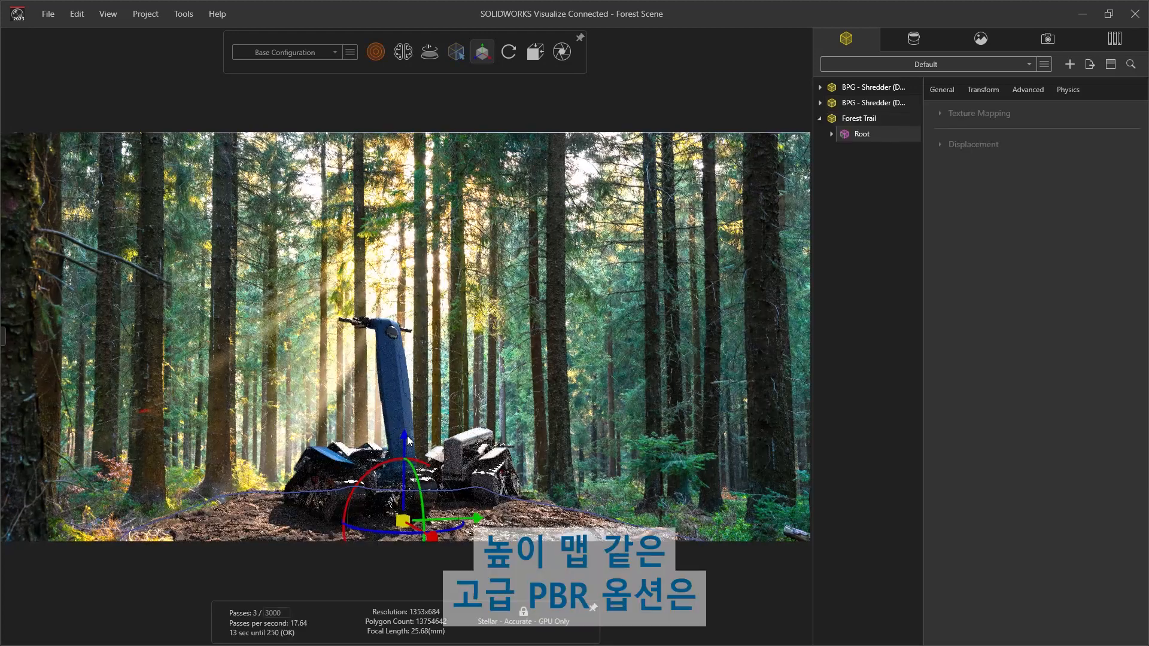
pyautogui.click(518, 509)
pyautogui.click(944, 319)
pyautogui.write('150')
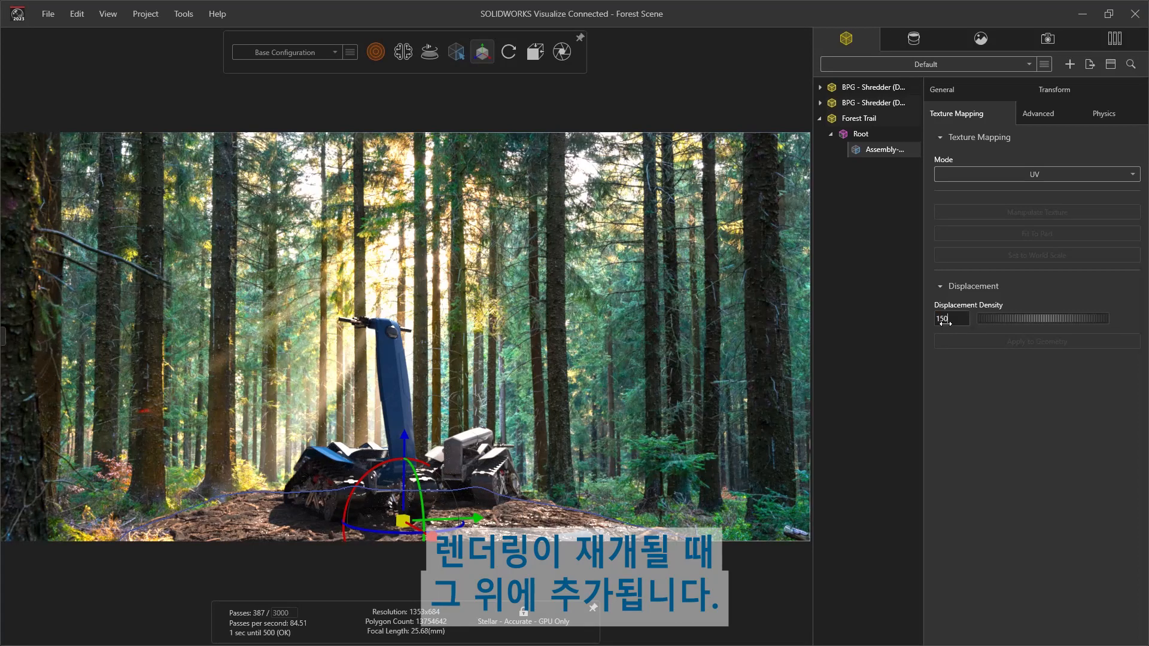
pyautogui.click(944, 339)
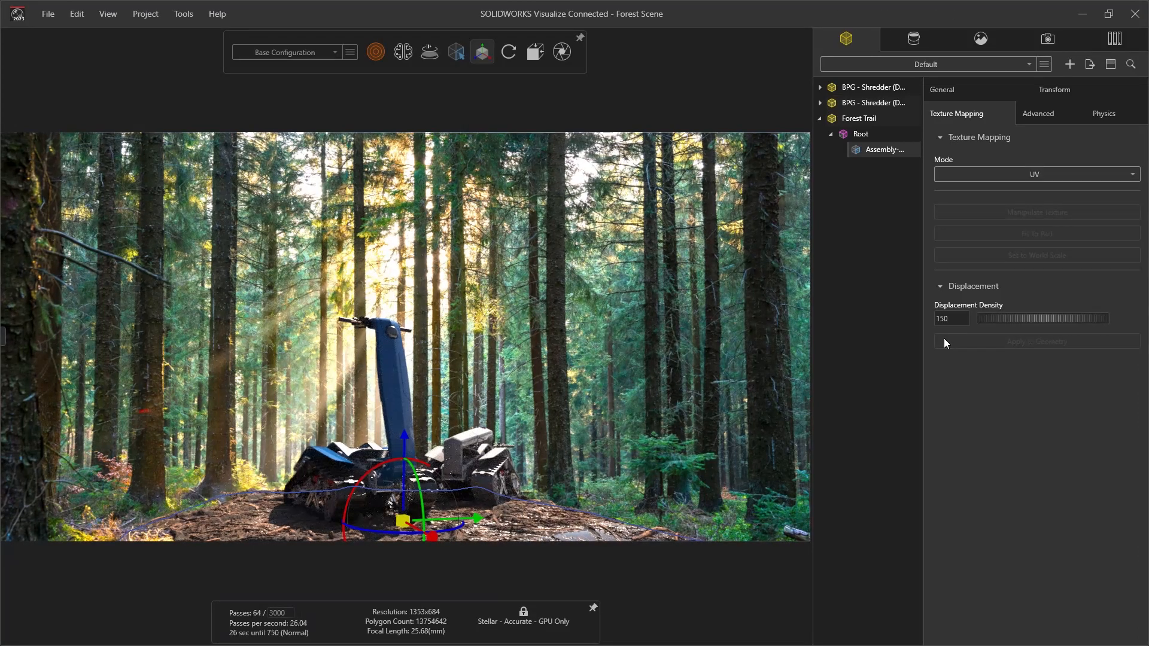
pyautogui.click(713, 433)
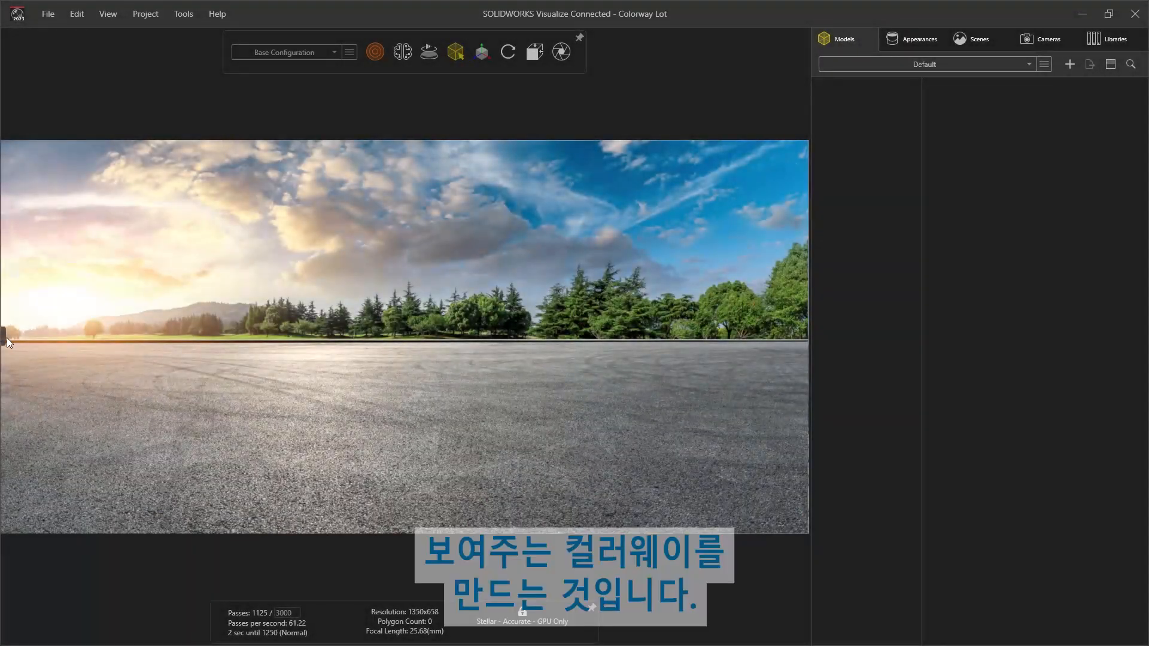
# Step: Import BPG - Shredder from the 3DEXPERIENCE search results into the Colorway Lot scene with Appearance part grouping
pyautogui.click(6, 338)
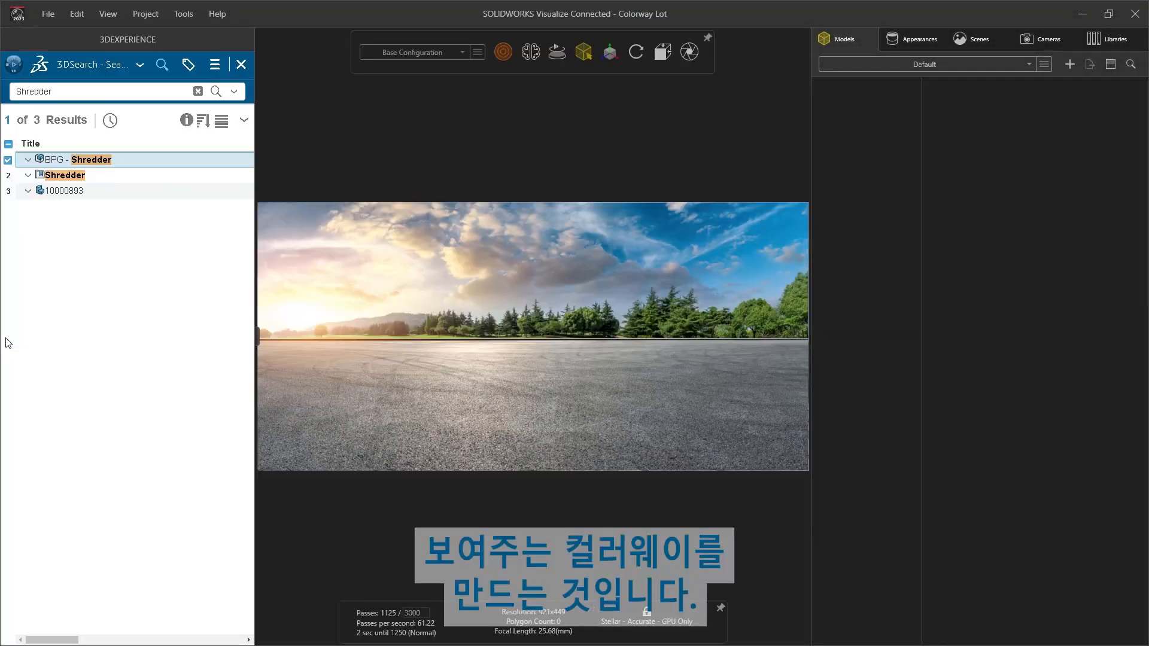
pyautogui.moveTo(134, 162); pyautogui.dragTo(324, 330)
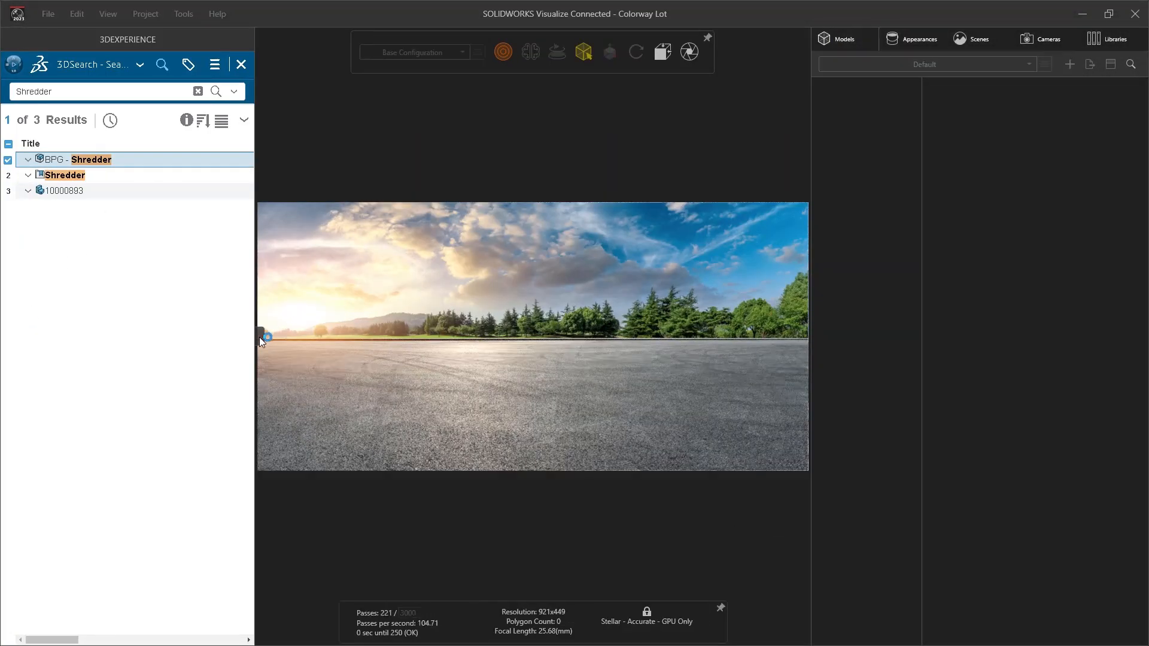
pyautogui.click(258, 338)
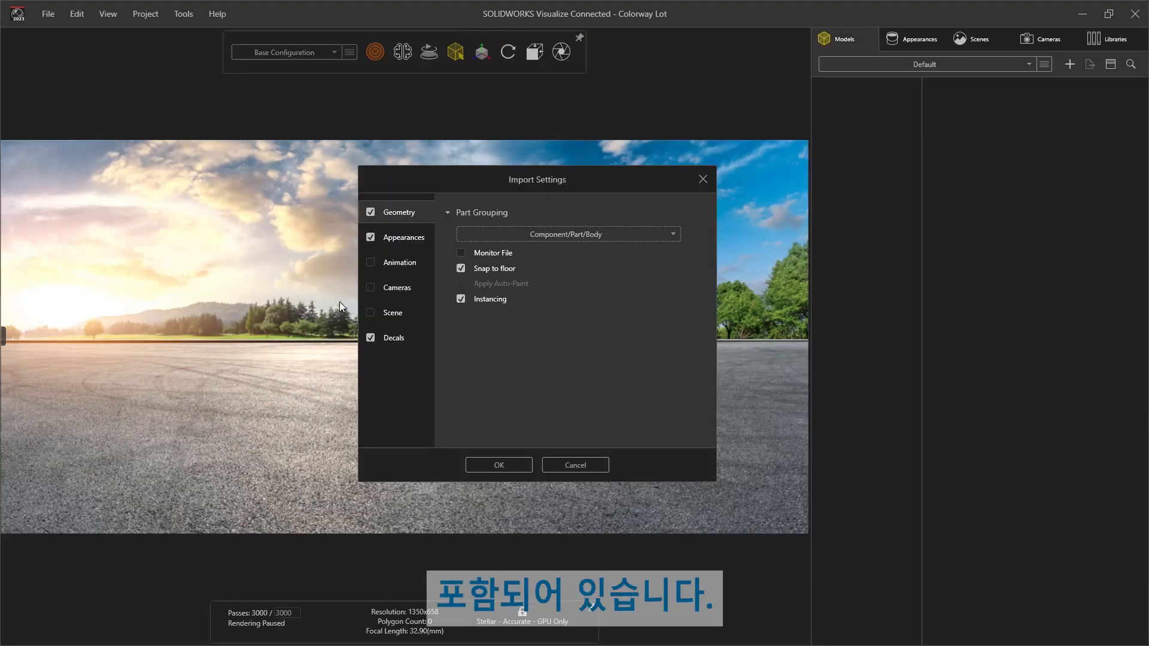
pyautogui.click(670, 237)
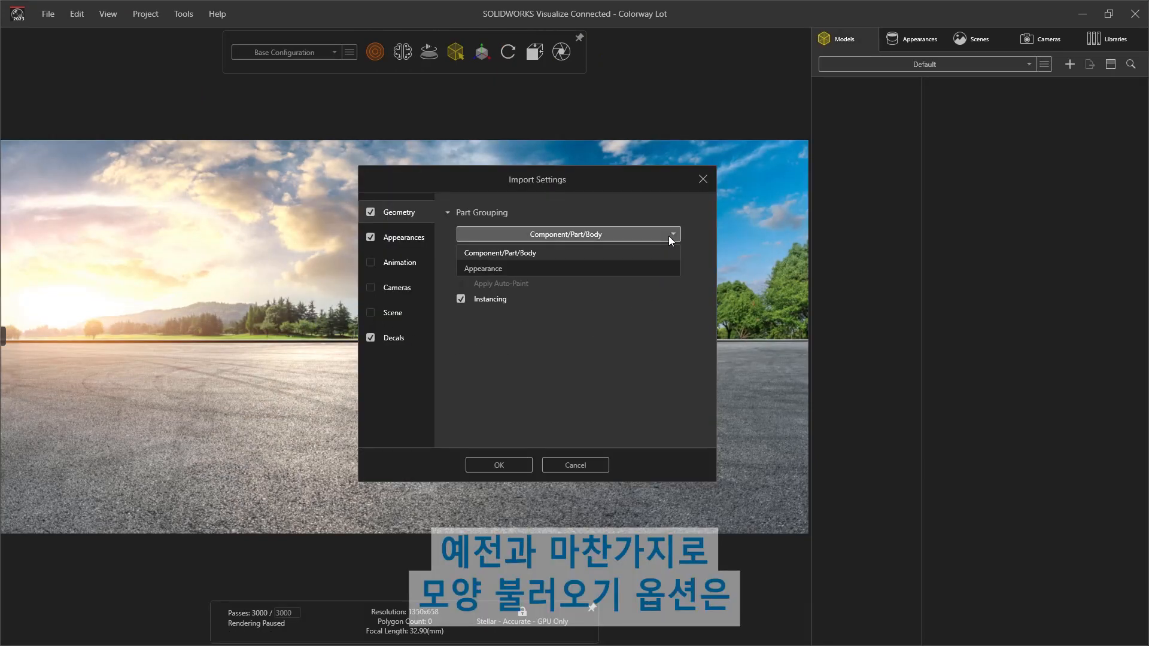
pyautogui.click(655, 268)
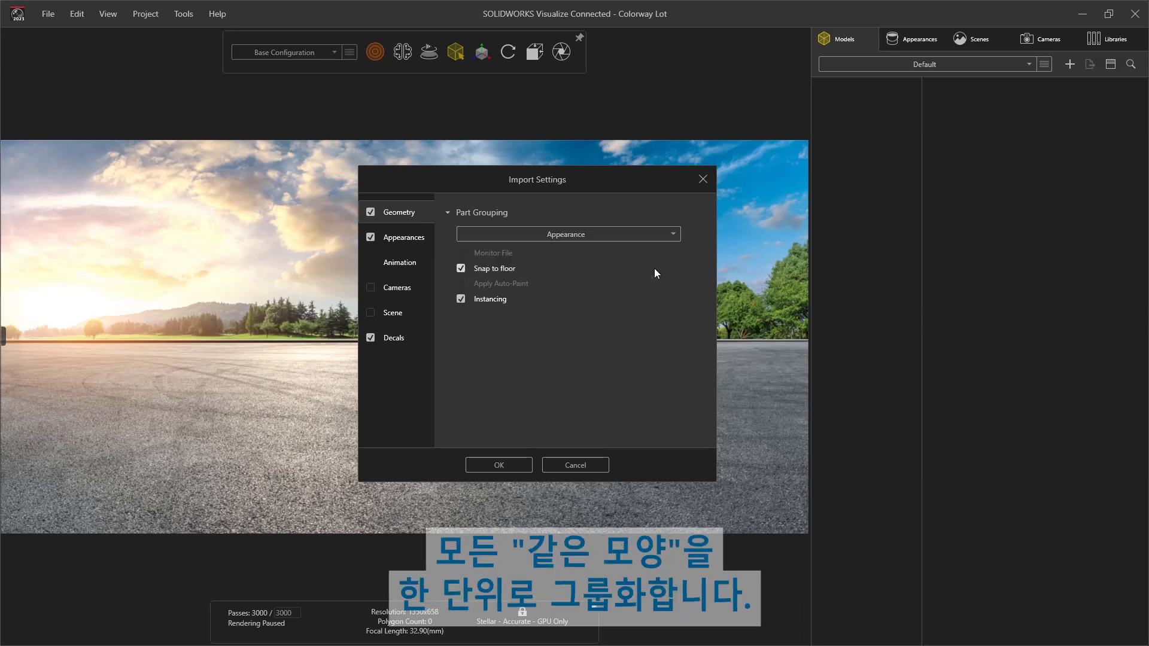
pyautogui.click(519, 459)
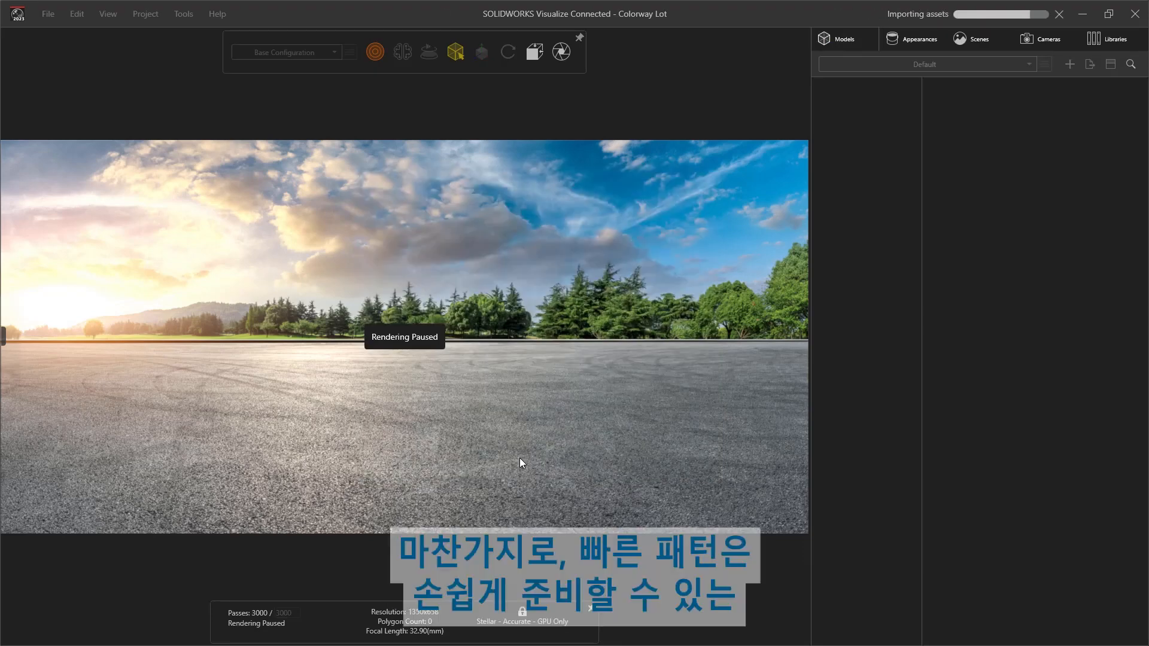
# Step: Create a grid pattern of five Shredders along X with an X distance of 1.2 and a Y rotation of -16.3
pyautogui.click(832, 91)
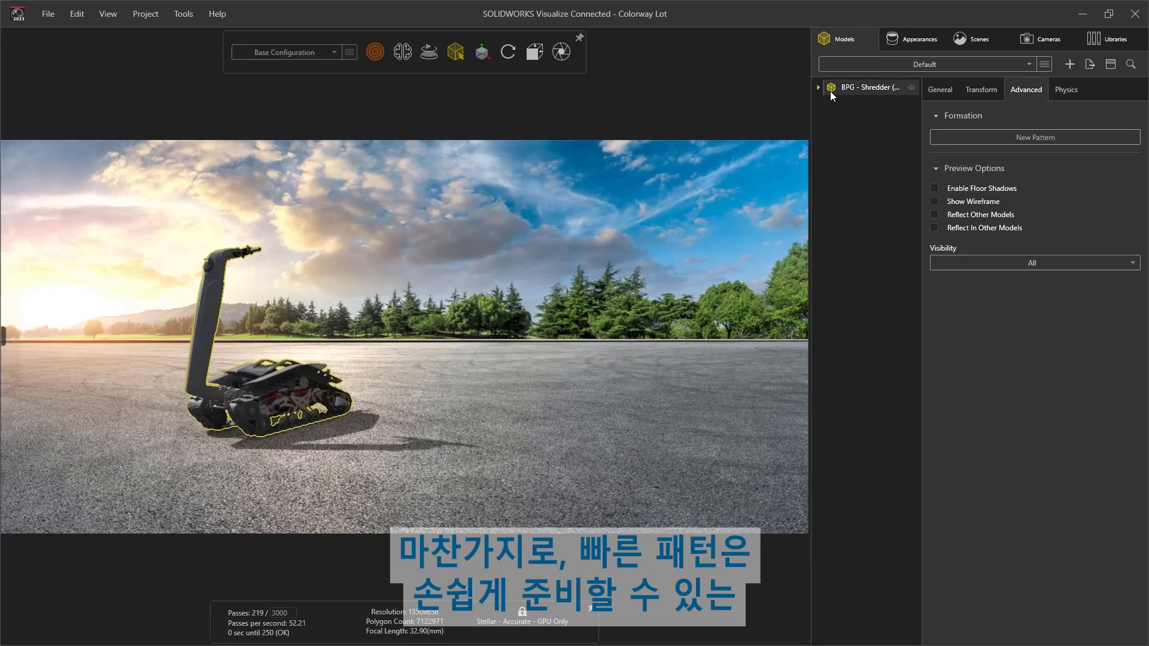
pyautogui.click(935, 138)
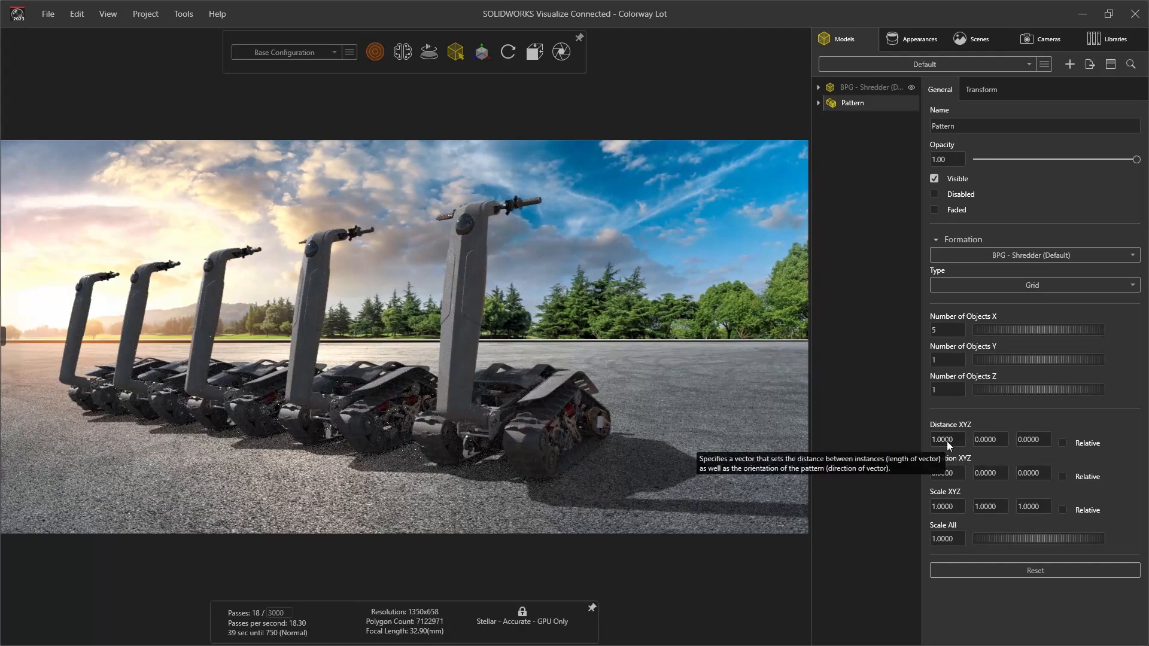
pyautogui.click(946, 440)
pyautogui.write('1.2')
pyautogui.press('Tab')
pyautogui.moveTo(986, 474); pyautogui.dragTo(884, 477)
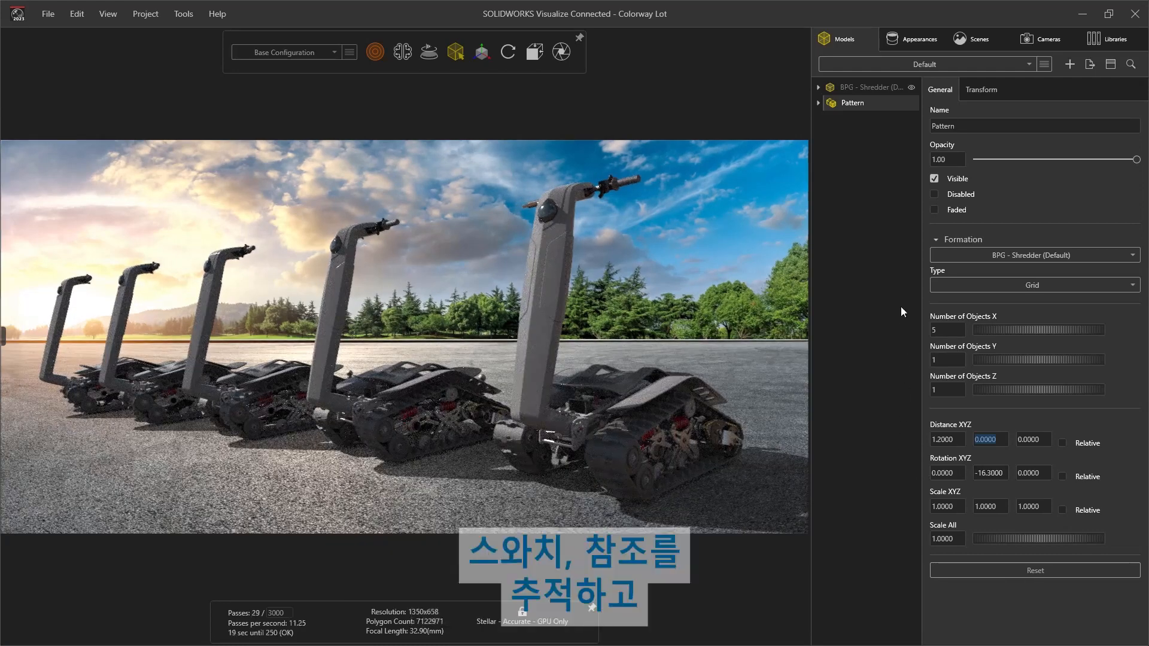
# Step: Open the color settings of the 1 - 3DS BLUE appearance and import the Shredder New Colors.aco swatch palette into a detached color picker
pyautogui.click(893, 45)
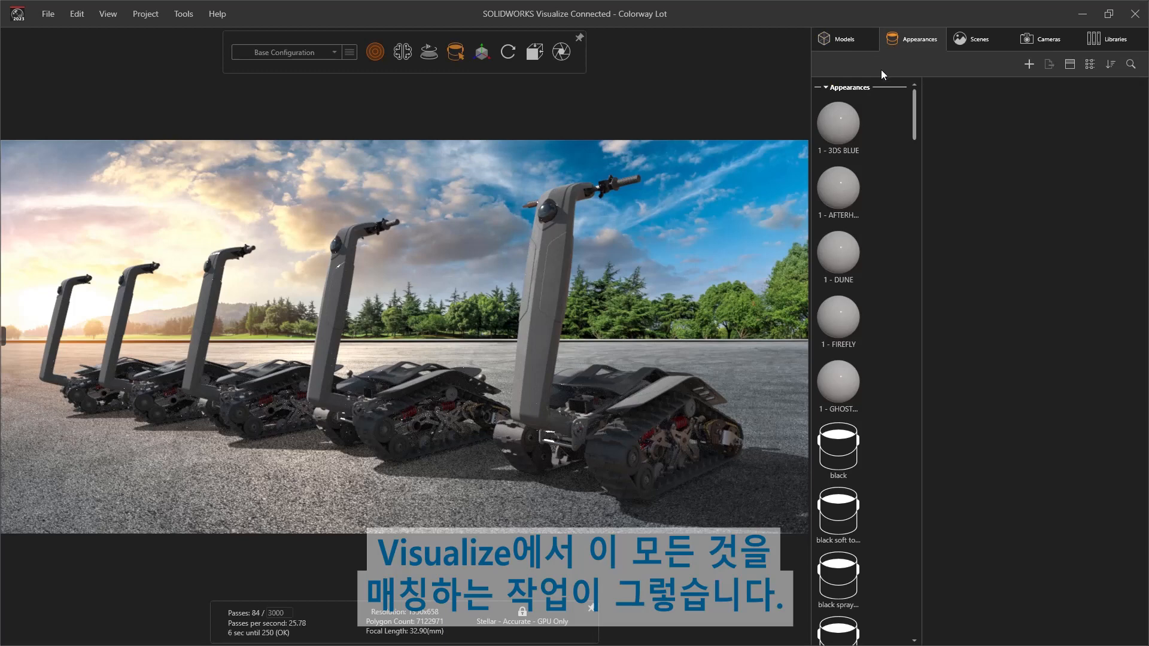
pyautogui.click(839, 124)
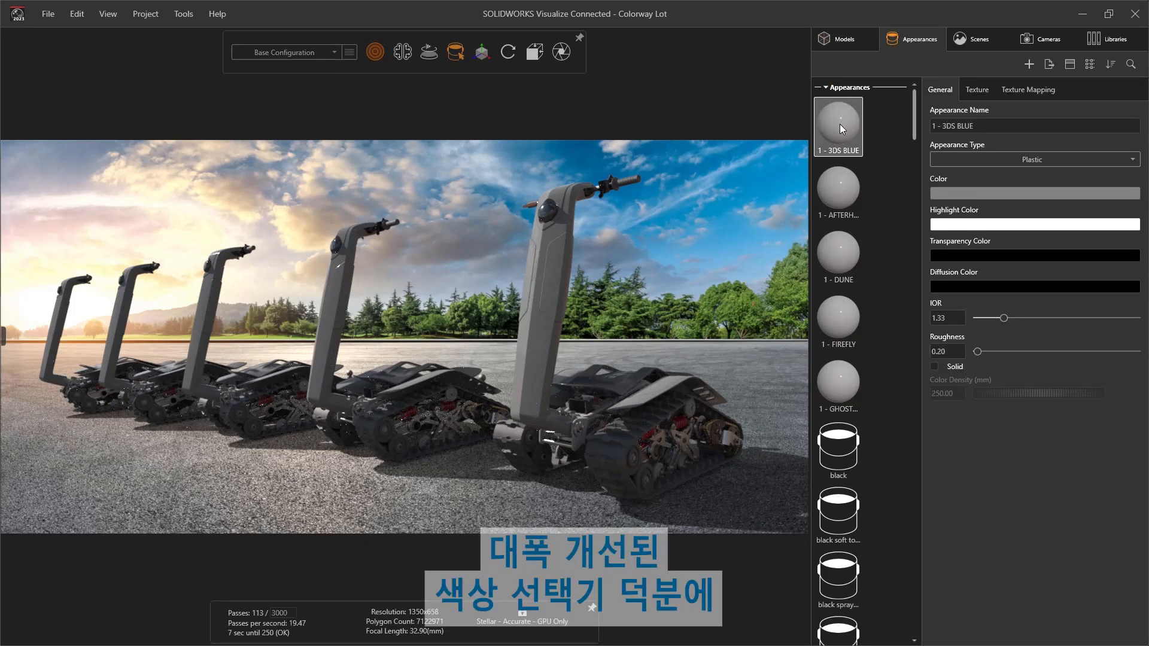
pyautogui.click(942, 192)
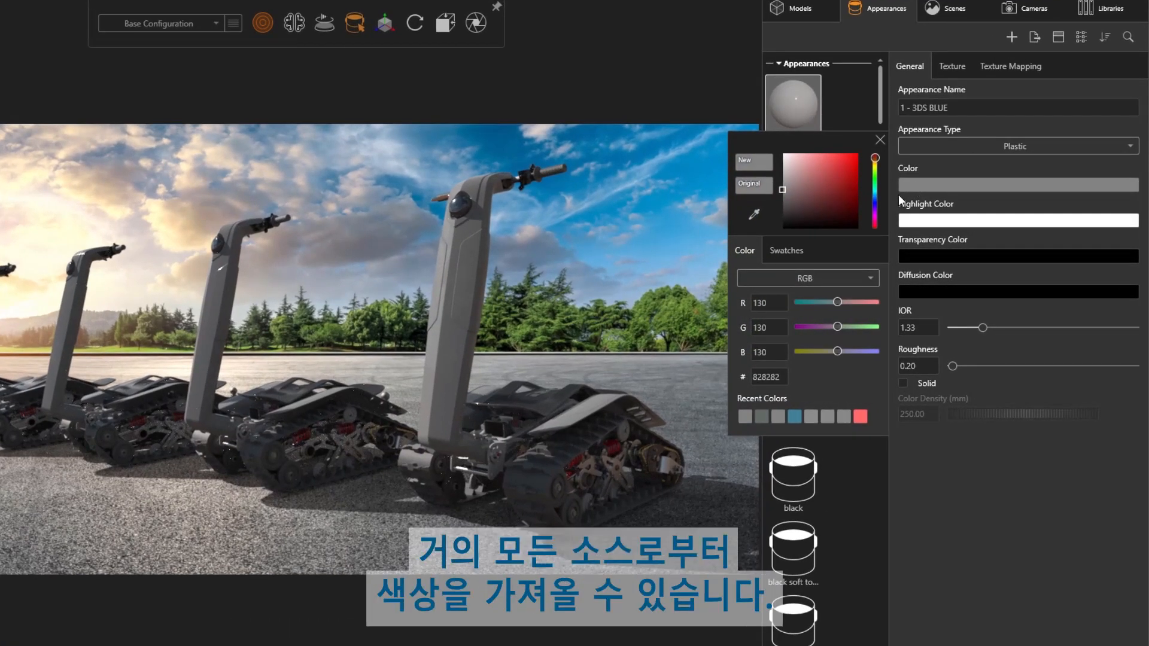
pyautogui.click(796, 257)
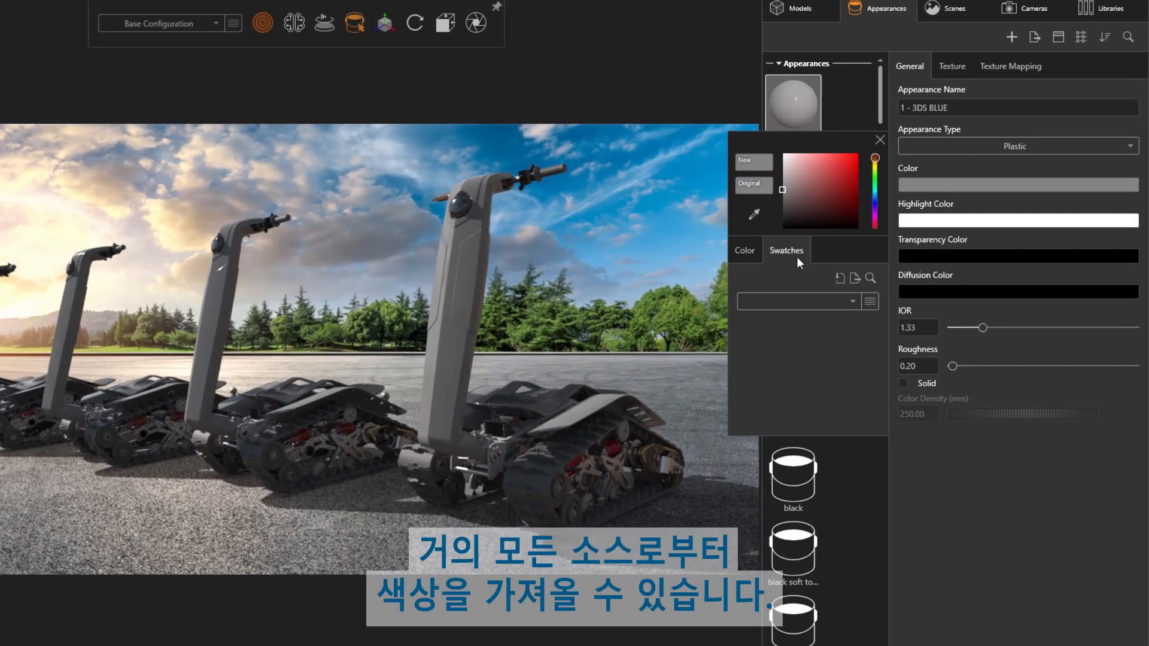
pyautogui.click(850, 303)
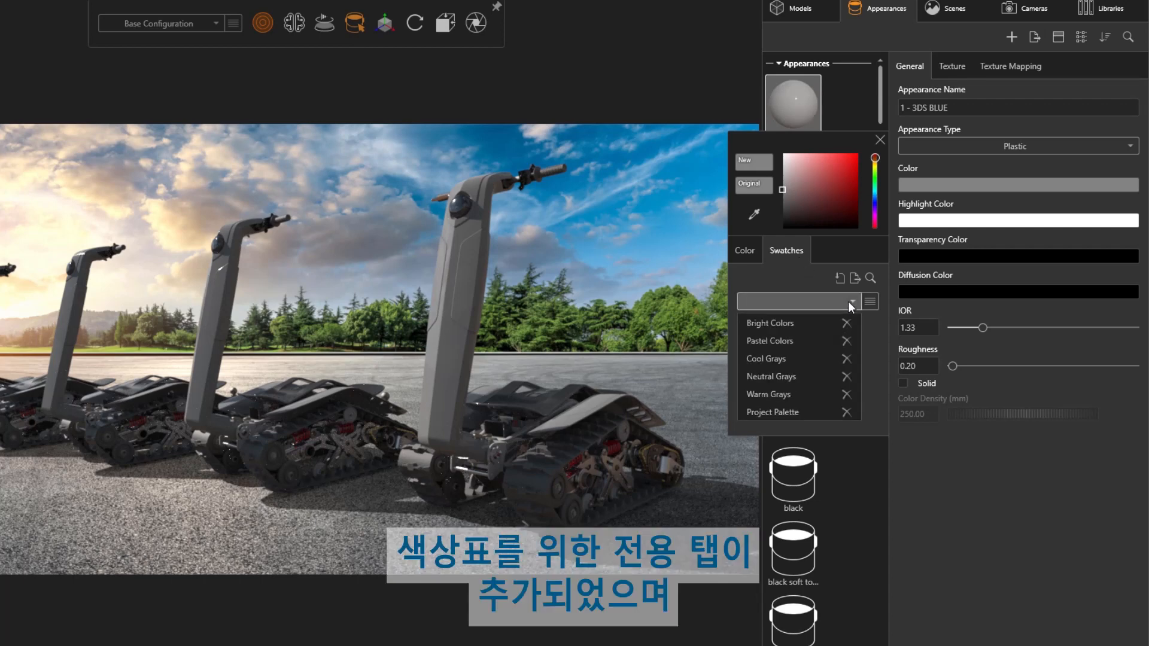
pyautogui.click(809, 323)
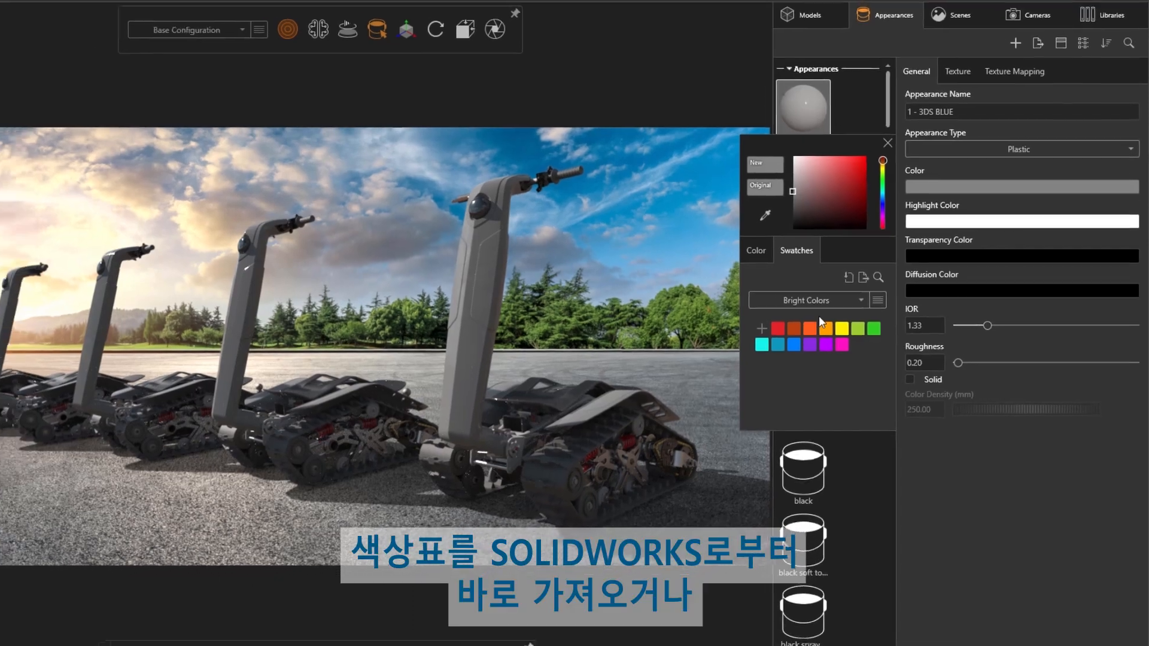
pyautogui.click(849, 278)
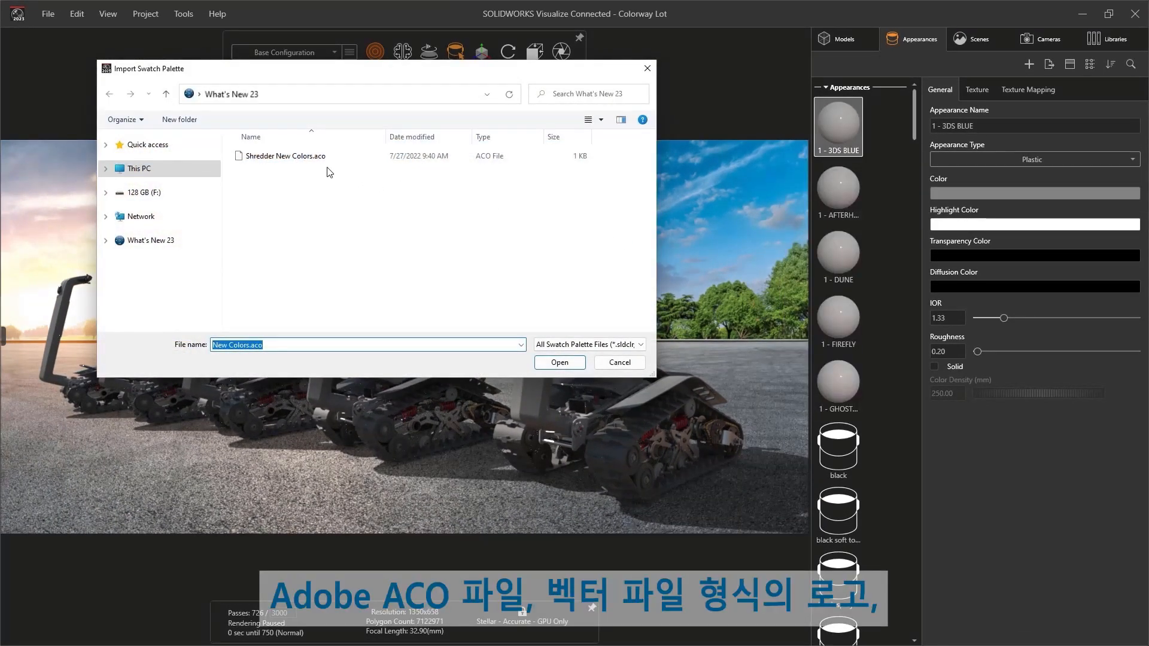
pyautogui.doubleClick(289, 158)
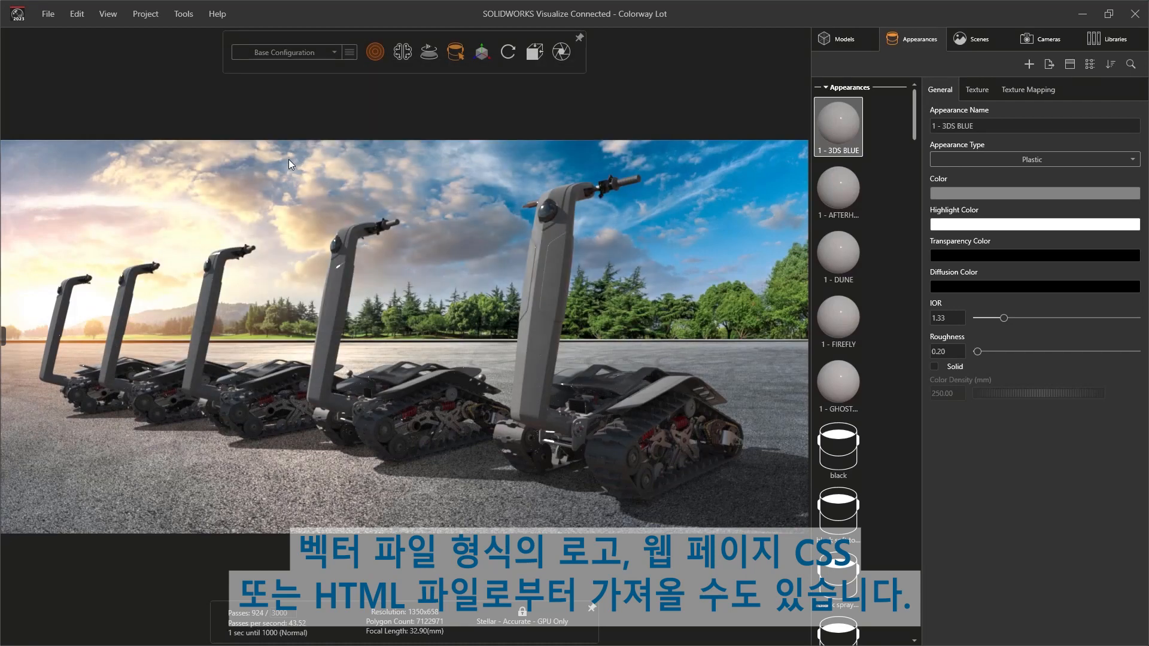
pyautogui.click(942, 192)
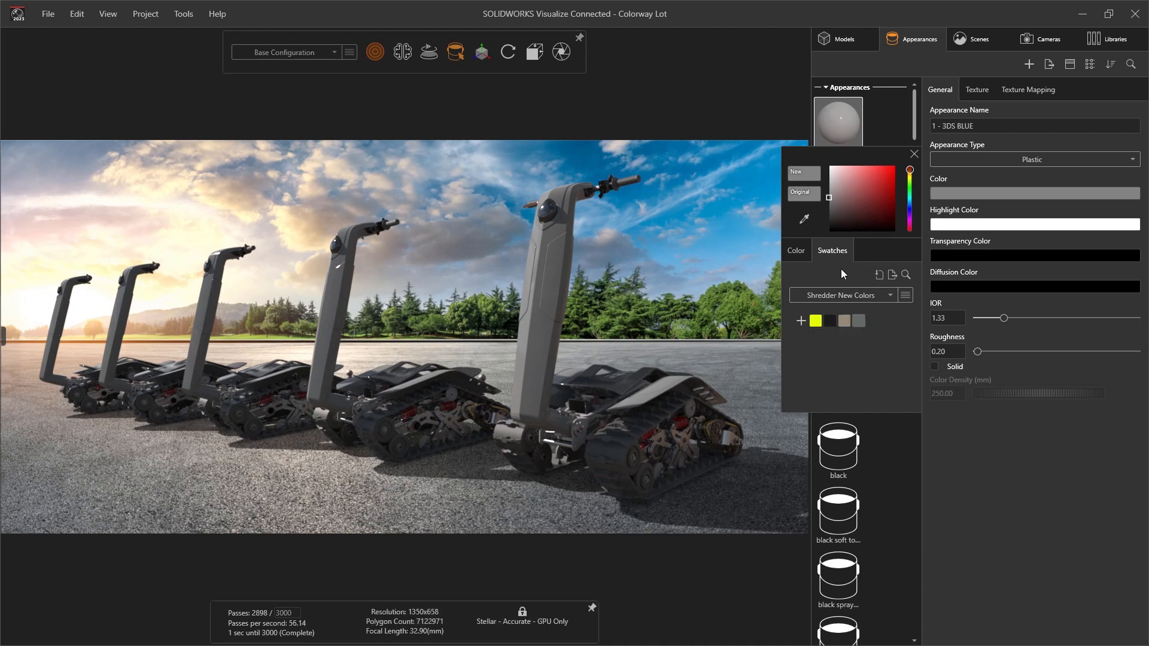
pyautogui.moveTo(799, 155); pyautogui.dragTo(738, 133)
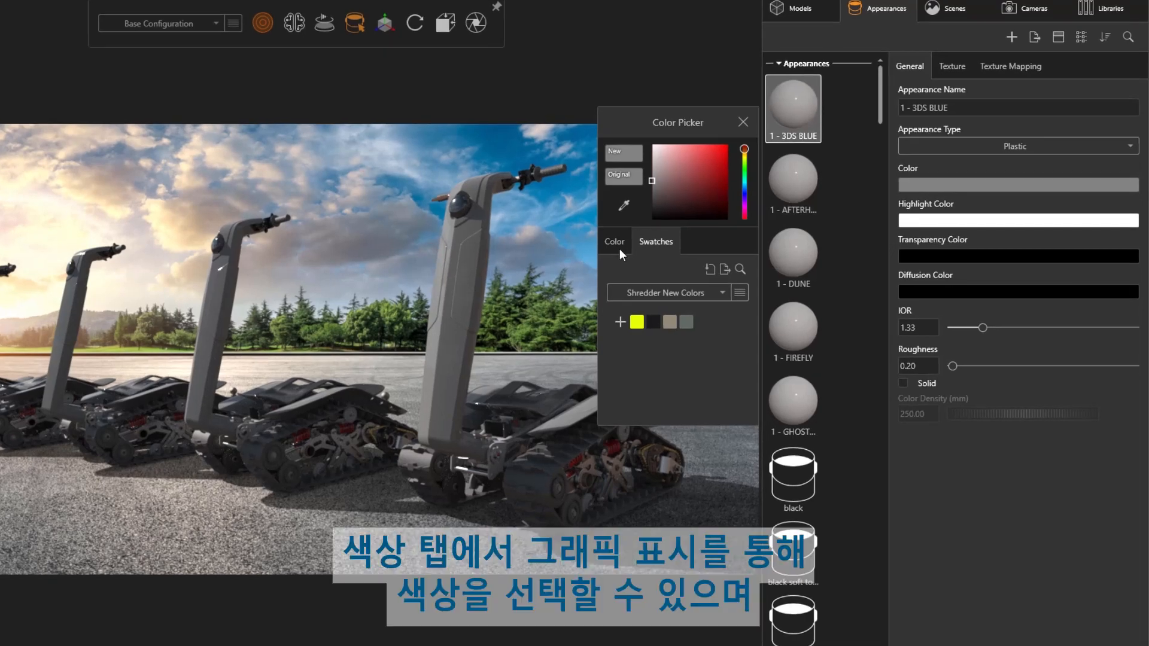
# Step: Set the color of the 1 - 3DS BLUE appearance to a blue of RGB 23, 133, 176
pyautogui.click(616, 246)
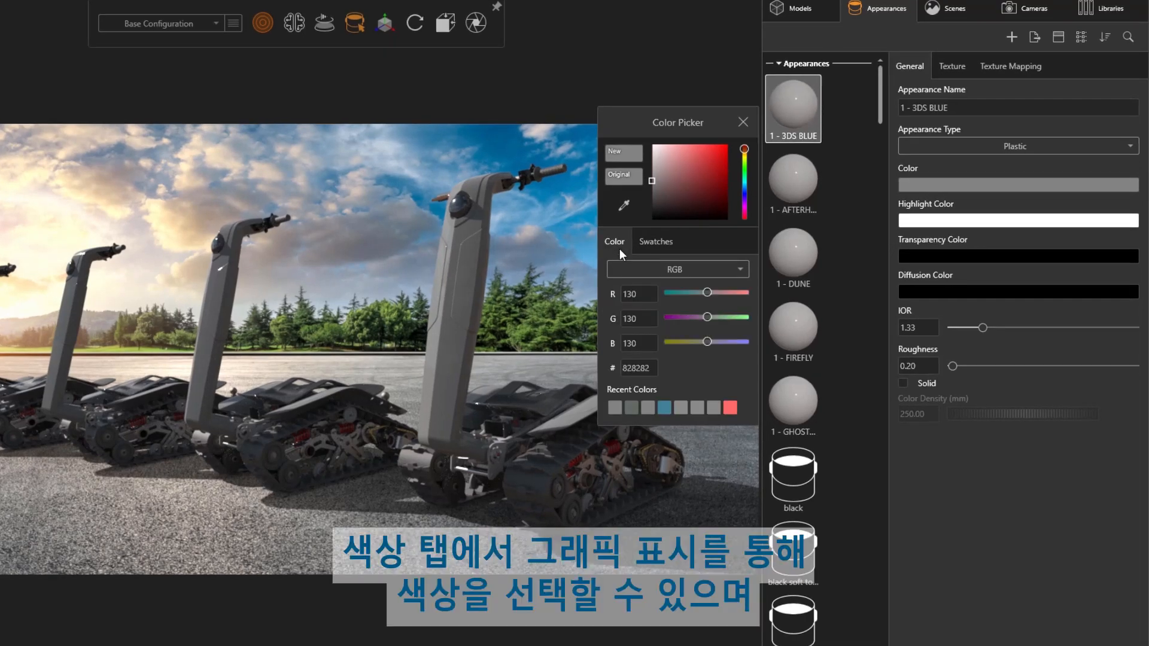
pyautogui.moveTo(691, 185); pyautogui.dragTo(744, 188)
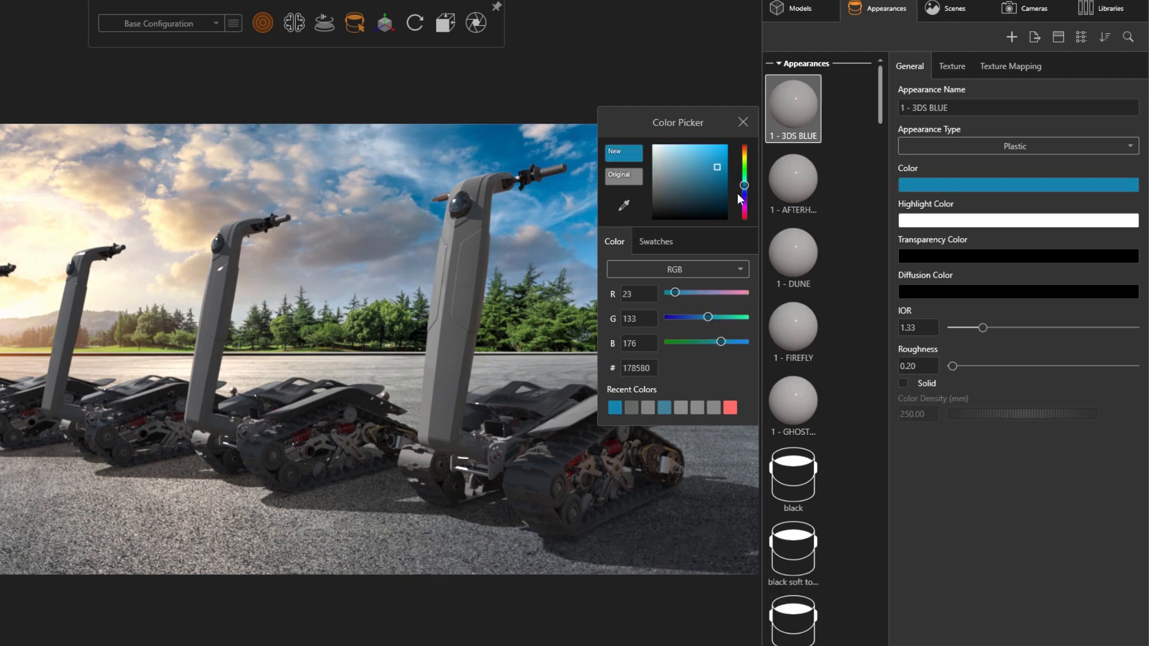
pyautogui.click(653, 366)
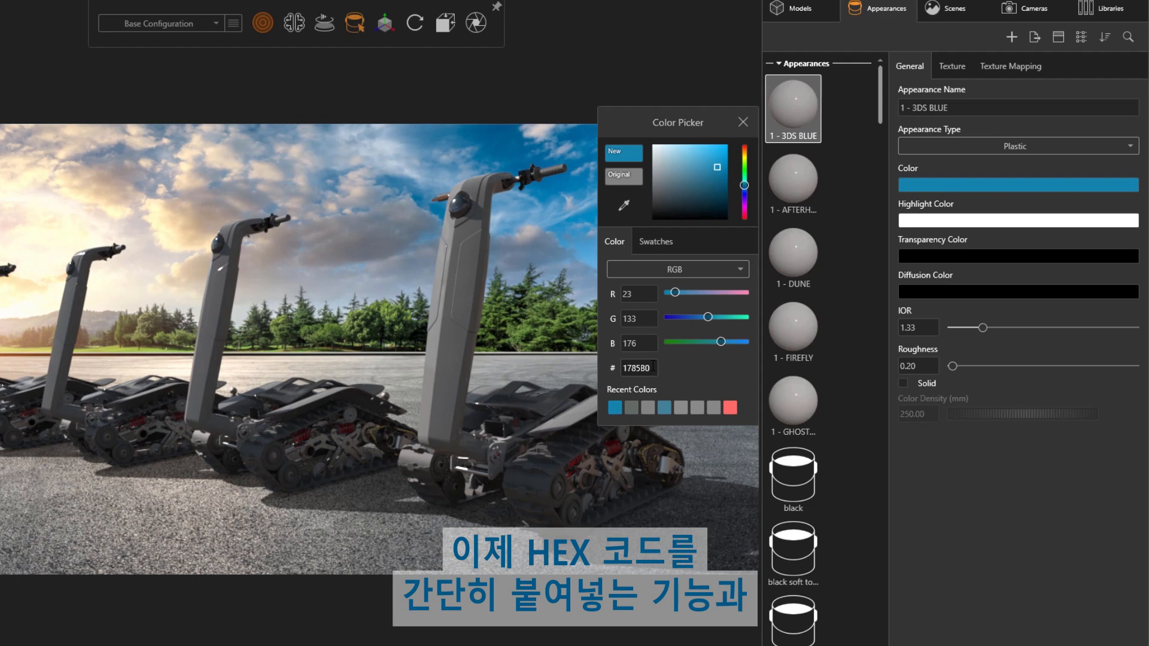
pyautogui.click(740, 270)
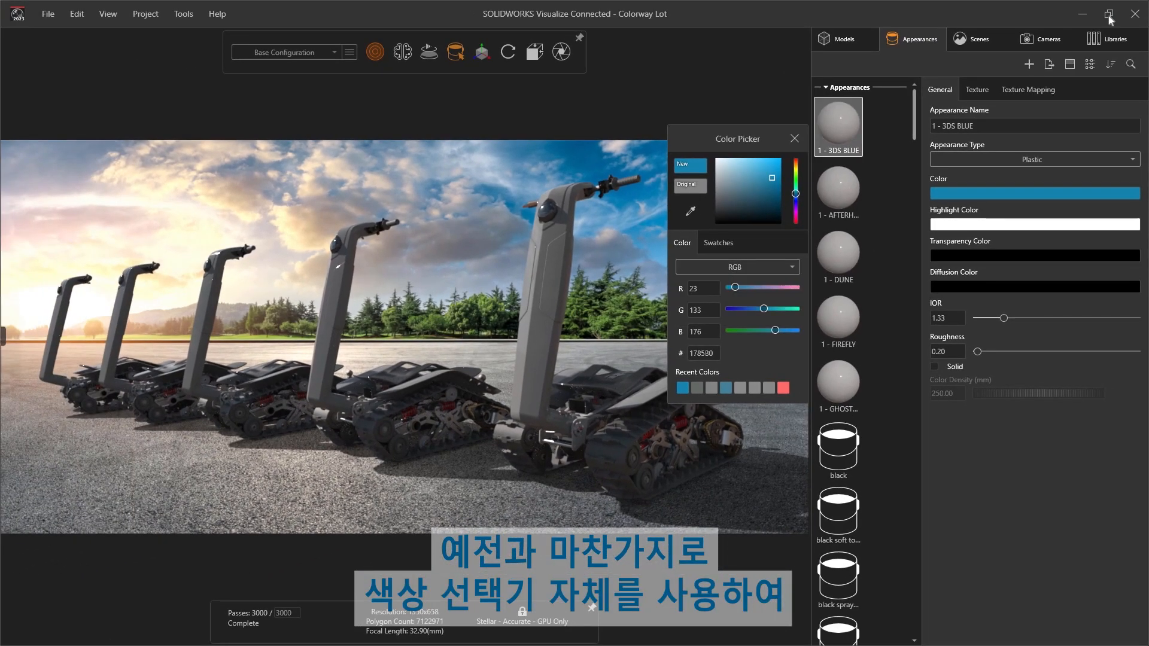
# Step: Sample the blue of the 3DEXPERIENCE Works logo image as the 1 - 3DS BLUE color, RGB 0, 73, 123, and maximize the Visualize window again
pyautogui.click(1108, 16)
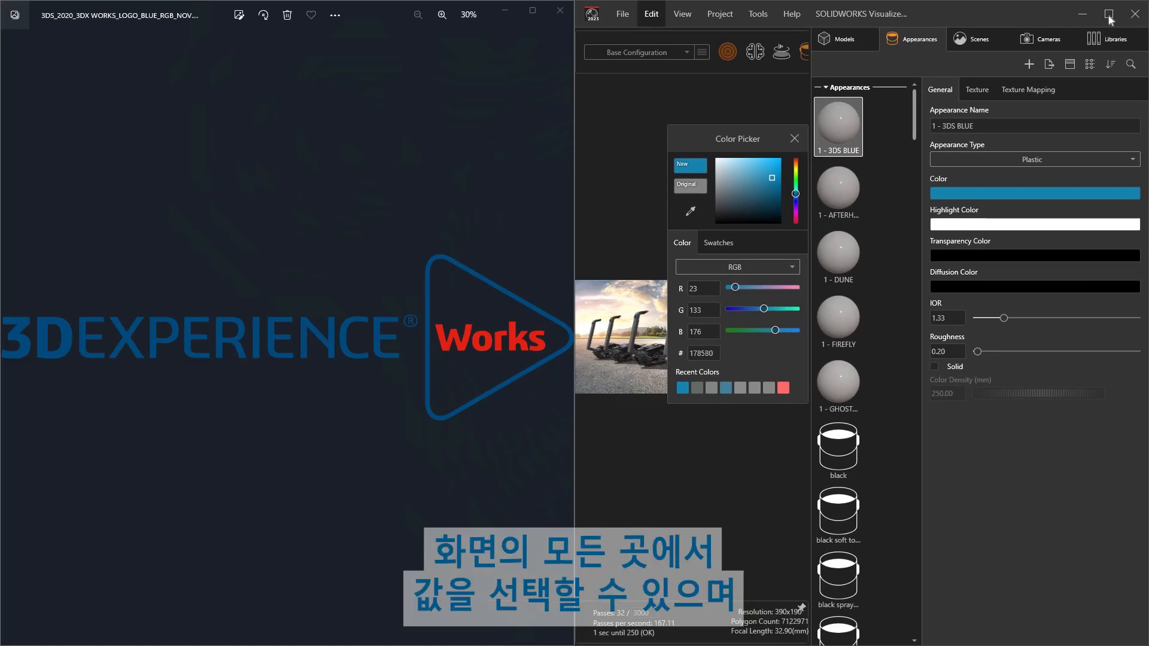
pyautogui.click(691, 211)
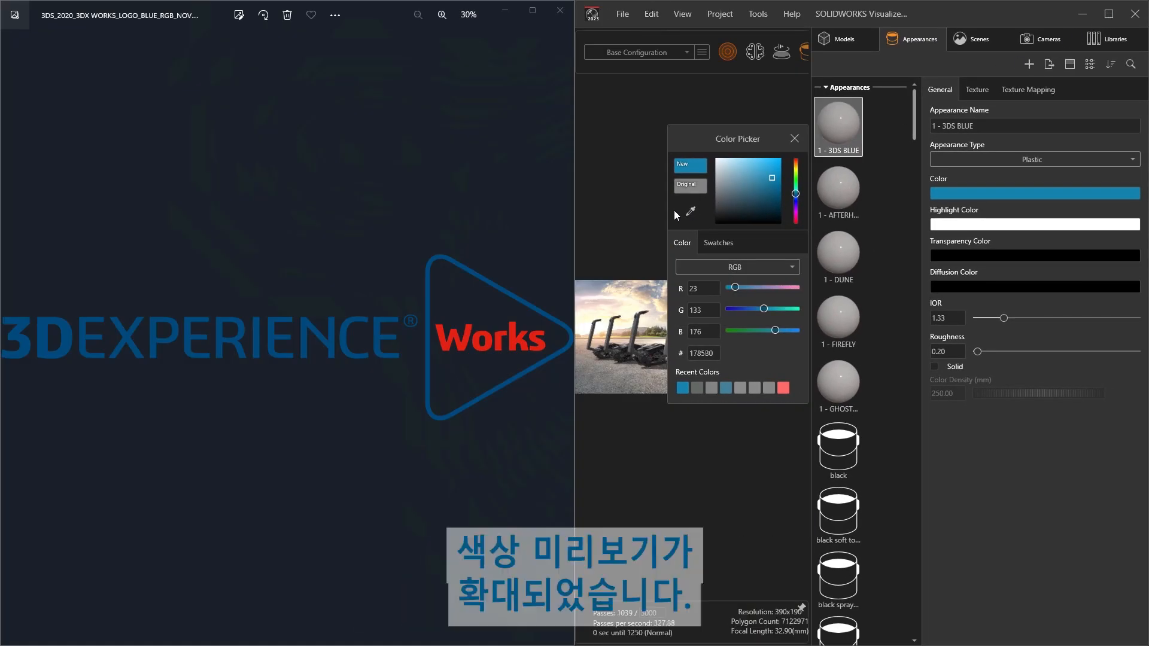
pyautogui.click(482, 275)
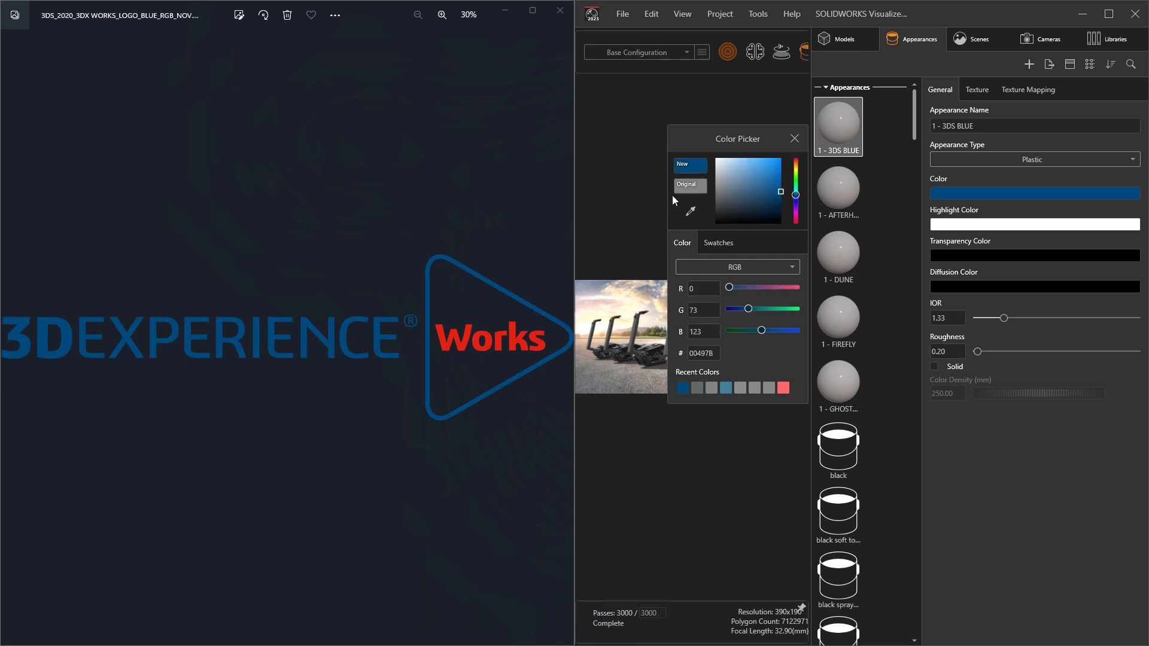
pyautogui.click(1109, 14)
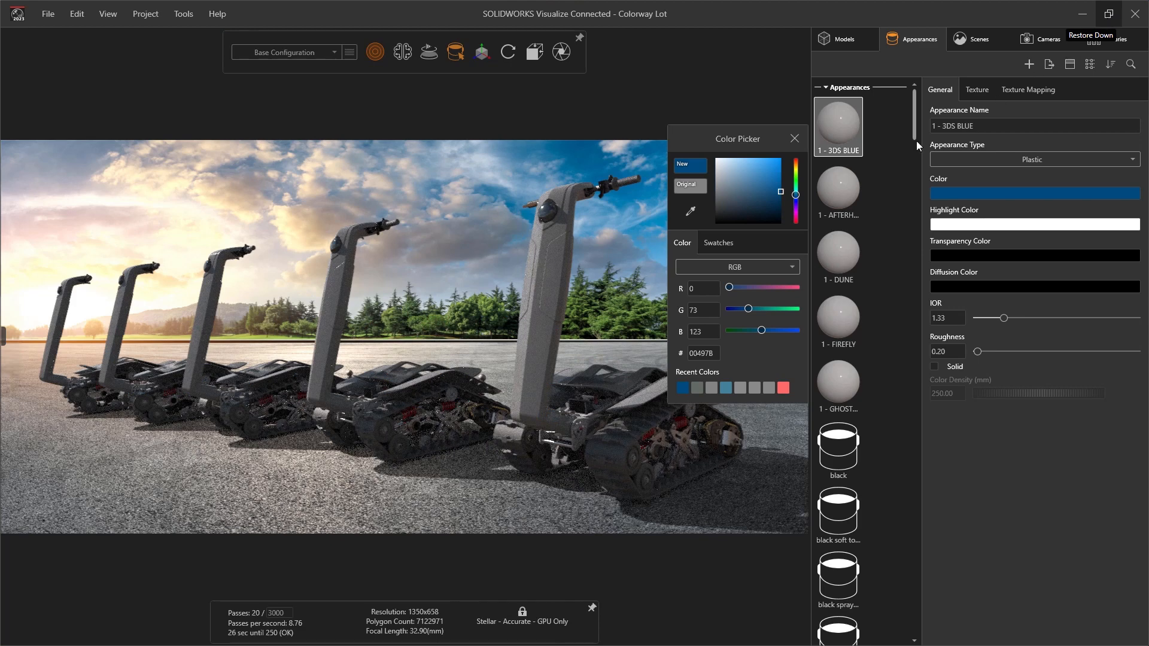
# Step: Add the sampled blue as a swatch to the Shredder New Colors palette and review the recent colors
pyautogui.click(718, 243)
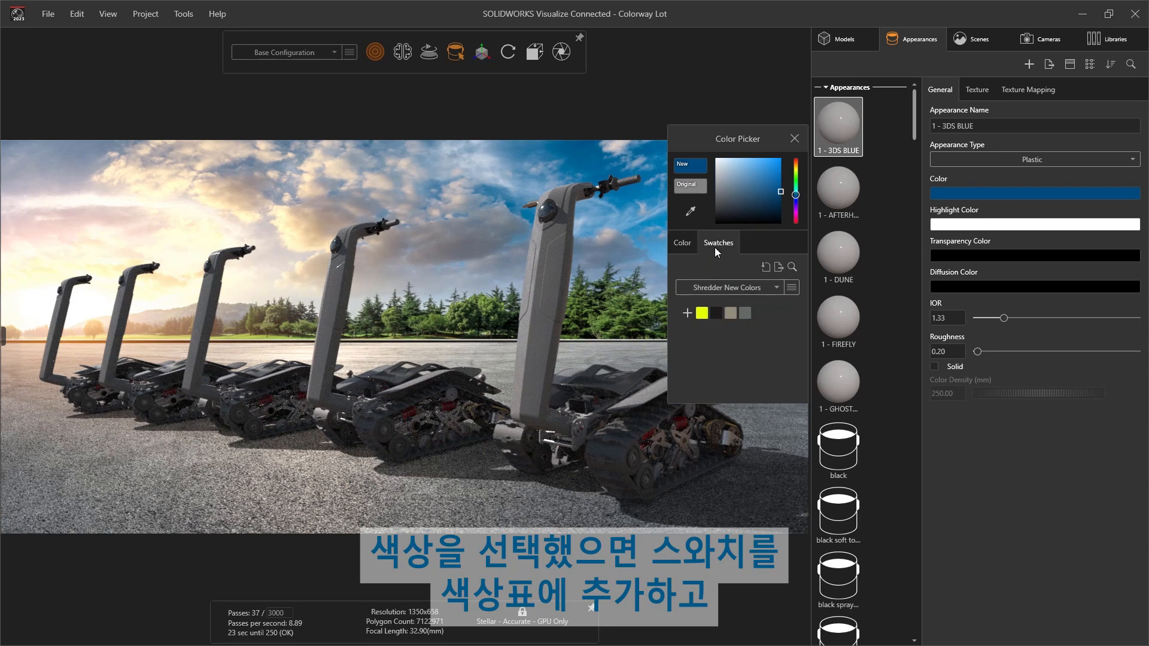
pyautogui.click(687, 313)
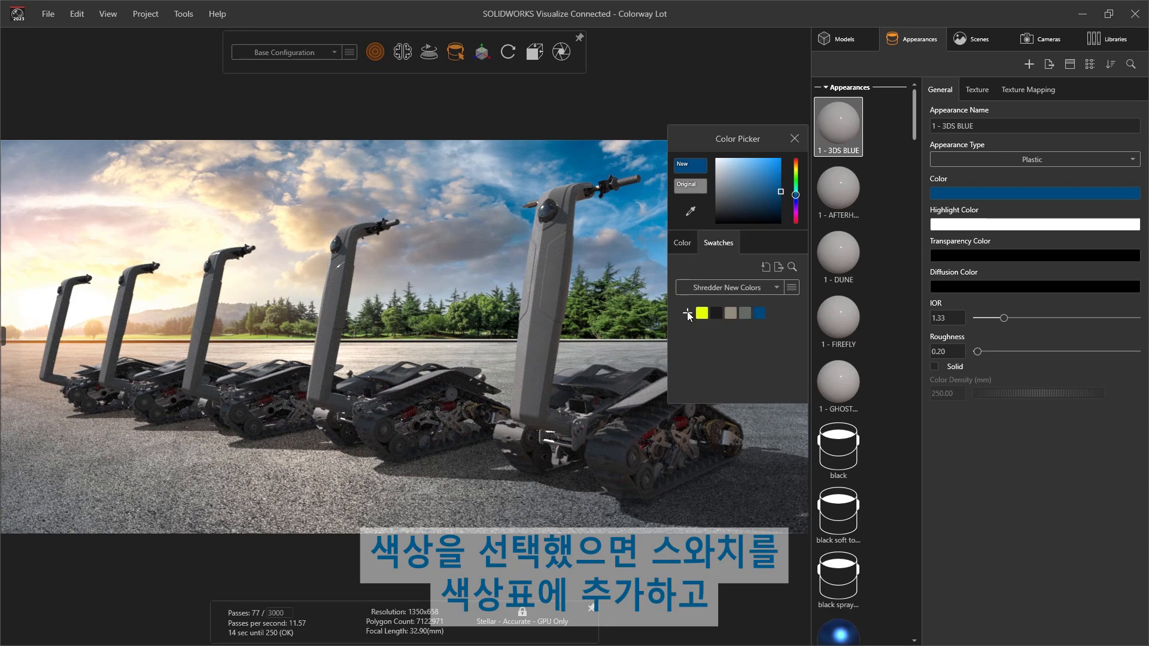
pyautogui.click(796, 294)
pyautogui.click(753, 311)
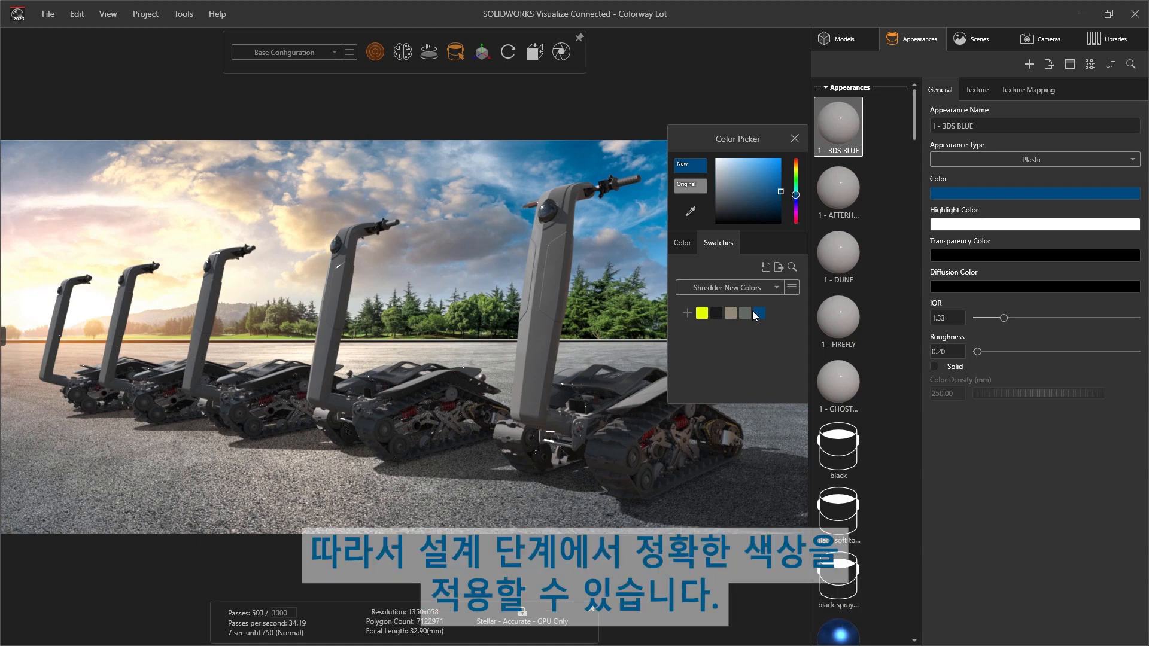
pyautogui.click(689, 249)
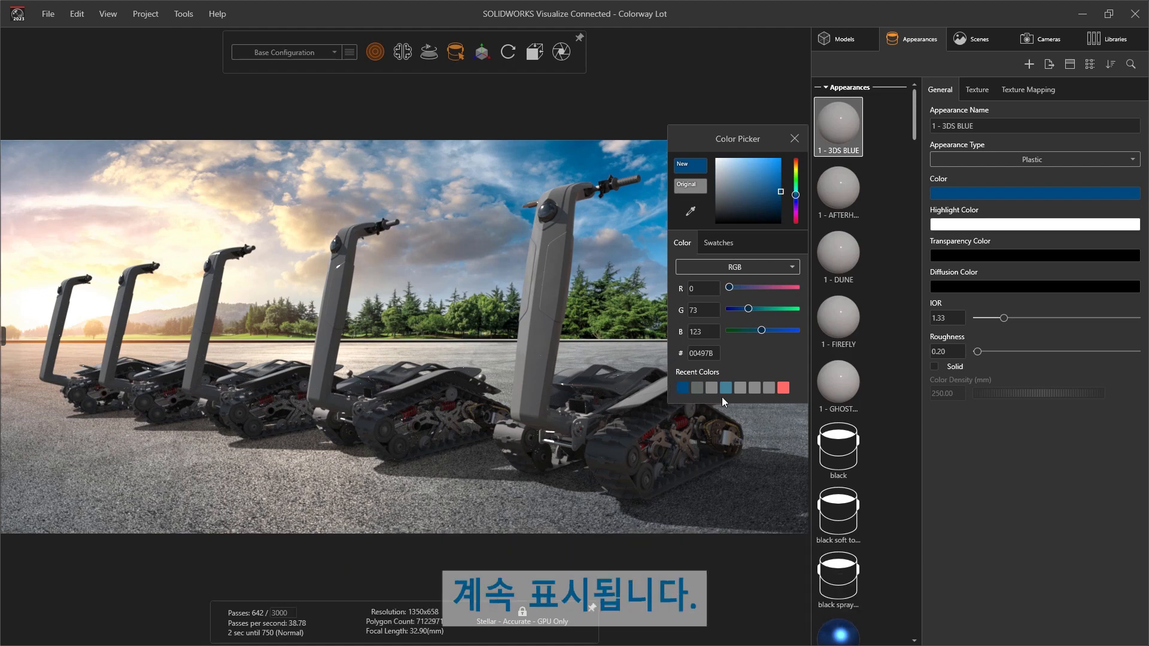
# Step: Color the AFTERHOURS, DUNE, FIREFLY and GHOST SQUAD appearances with the palette's near-black, beige, yellow and gray swatches, and close the color picker
pyautogui.click(728, 249)
pyautogui.click(845, 196)
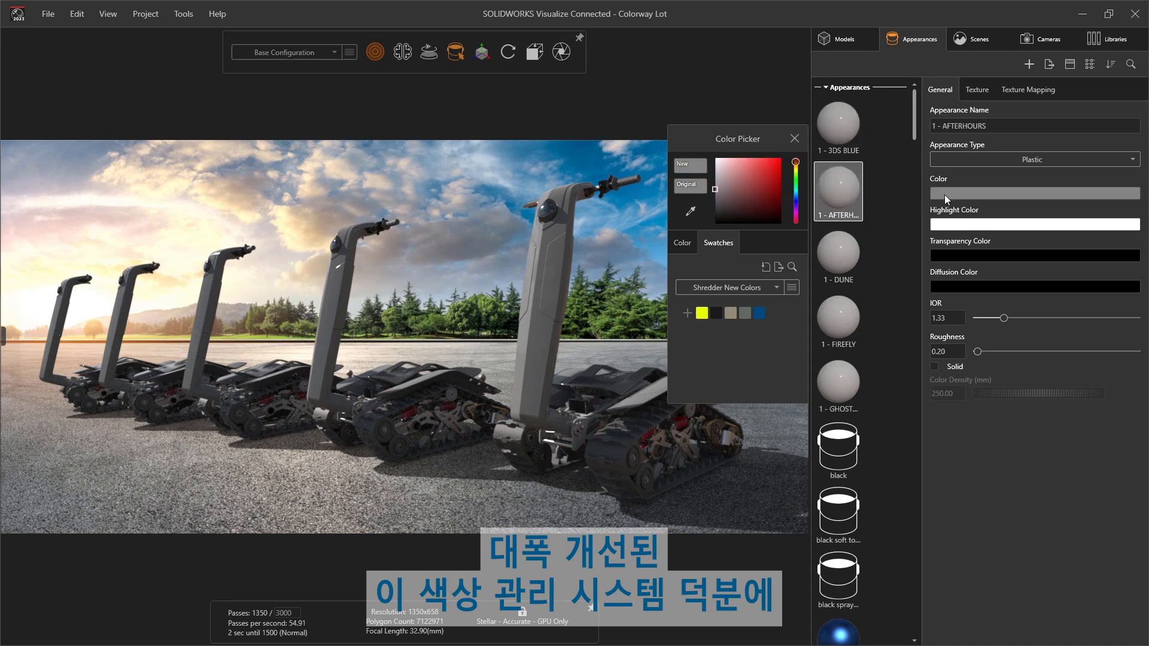
pyautogui.click(716, 313)
pyautogui.click(838, 254)
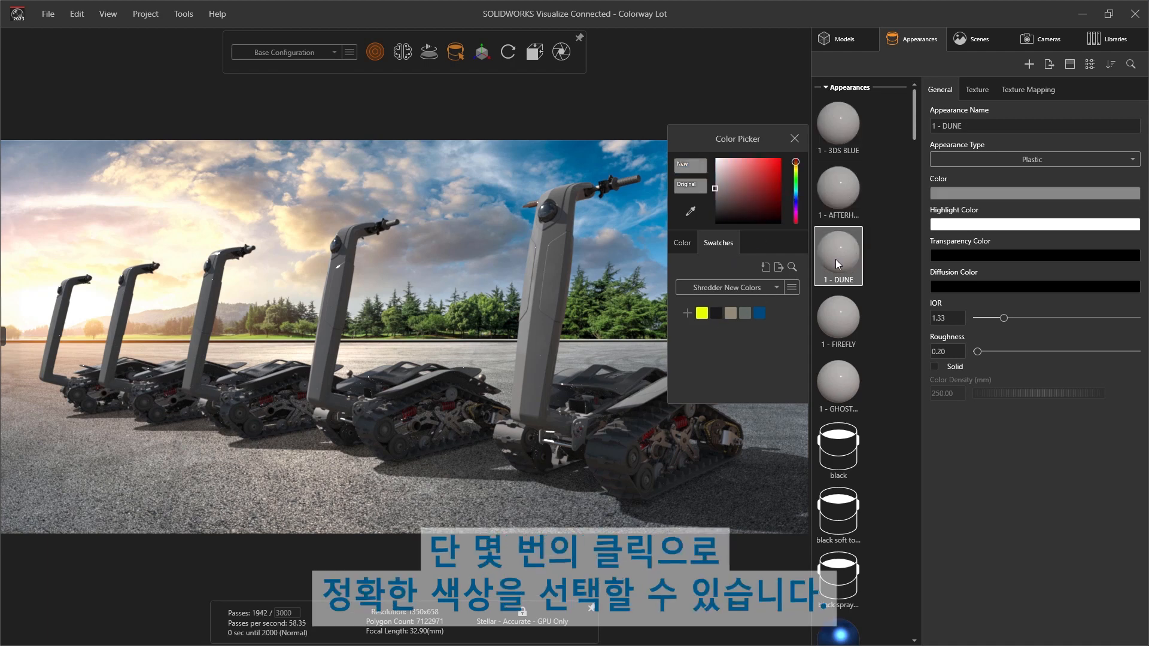
pyautogui.click(733, 313)
pyautogui.click(835, 314)
pyautogui.click(701, 314)
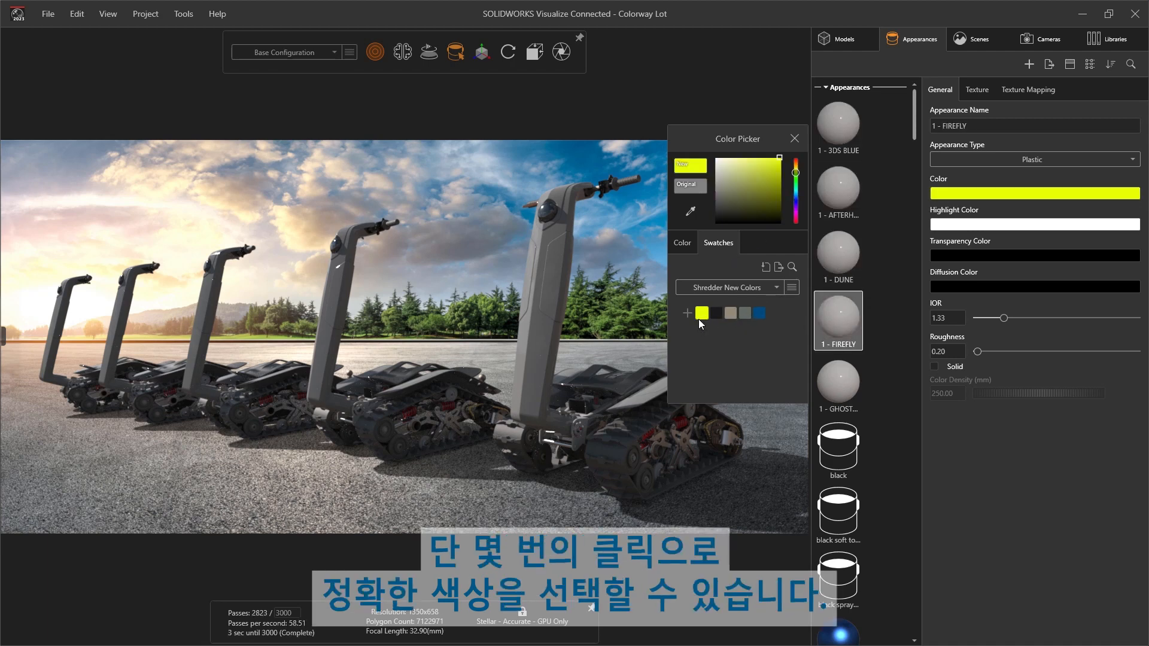
pyautogui.click(838, 374)
pyautogui.click(745, 313)
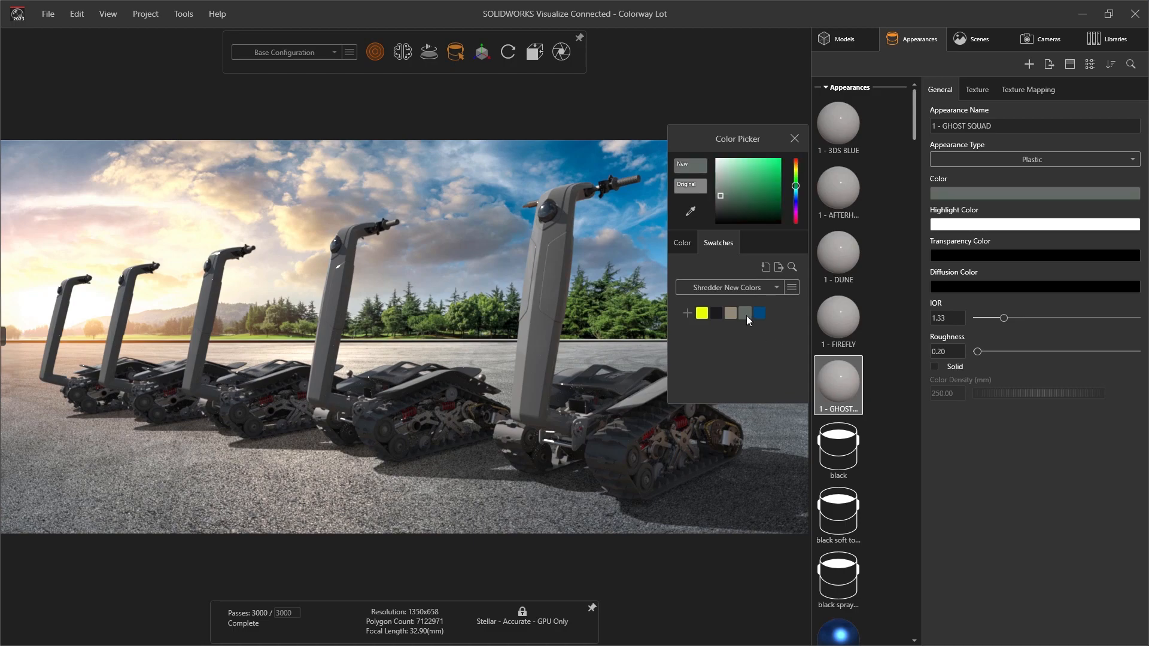
pyautogui.click(796, 140)
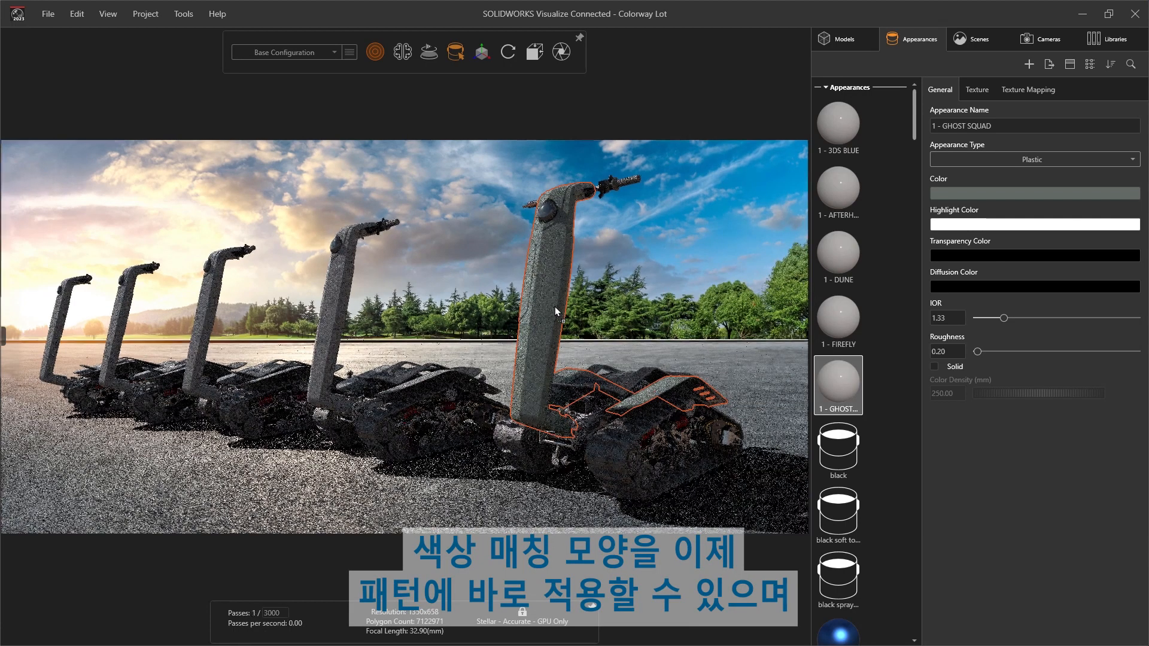
# Step: Apply GHOST SQUAD, 3DS BLUE, DUNE, FIREFLY and AFTERHOURS to the bodywork of the five patterned Shredders, from nearest to farthest
pyautogui.moveTo(838, 126); pyautogui.dragTo(344, 295)
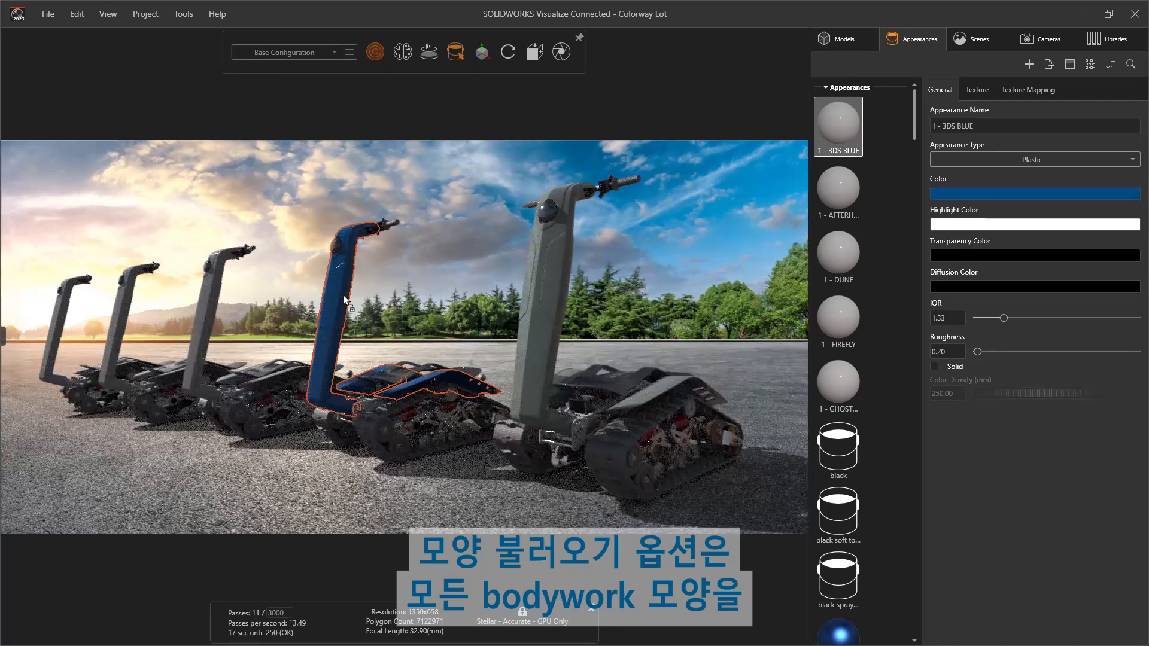
pyautogui.moveTo(838, 317); pyautogui.dragTo(213, 310)
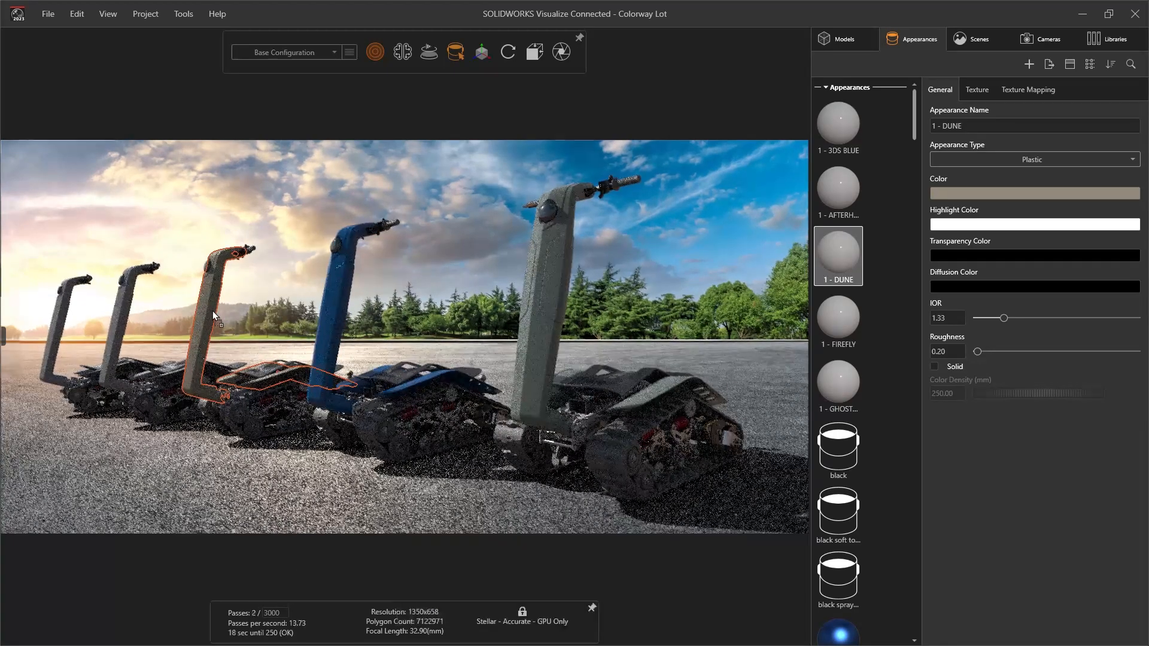
pyautogui.moveTo(838, 318); pyautogui.dragTo(120, 317)
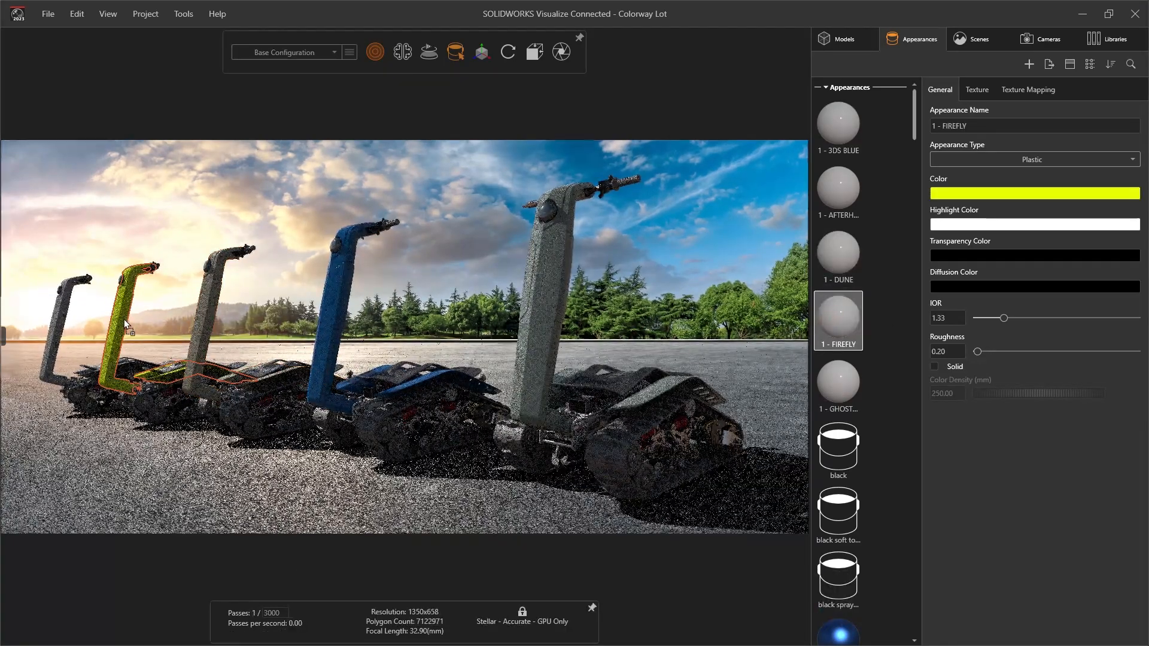
pyautogui.click(828, 204)
pyautogui.moveTo(827, 203); pyautogui.dragTo(69, 335)
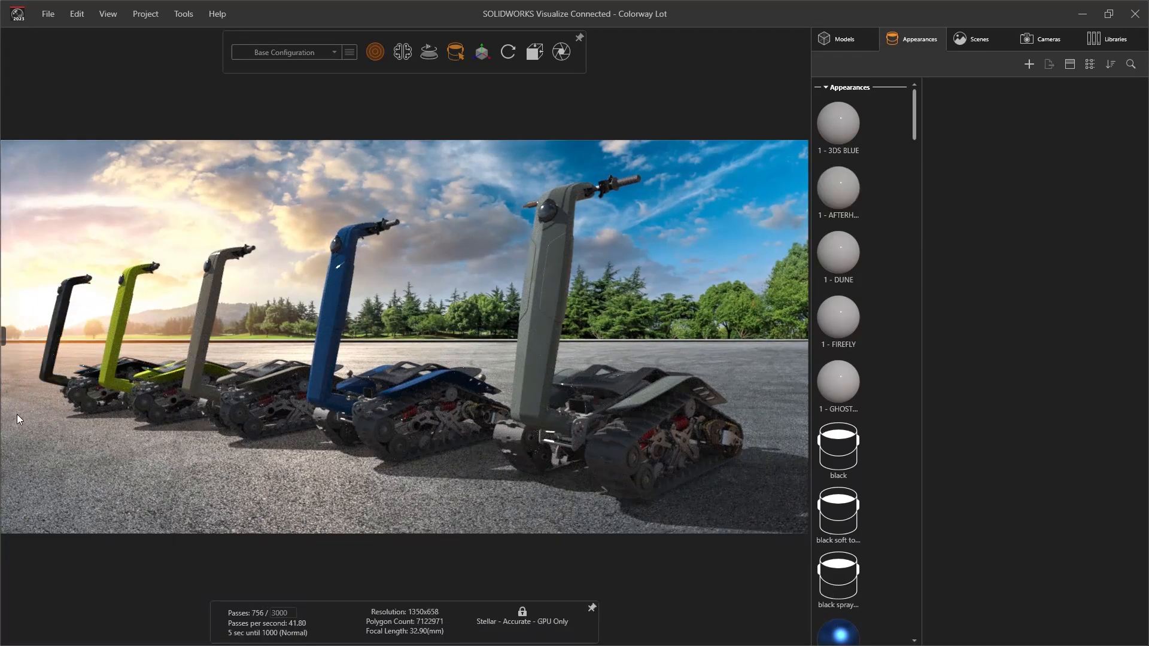
# Step: Open the application options at the 3D Viewport settings
pyautogui.click(180, 13)
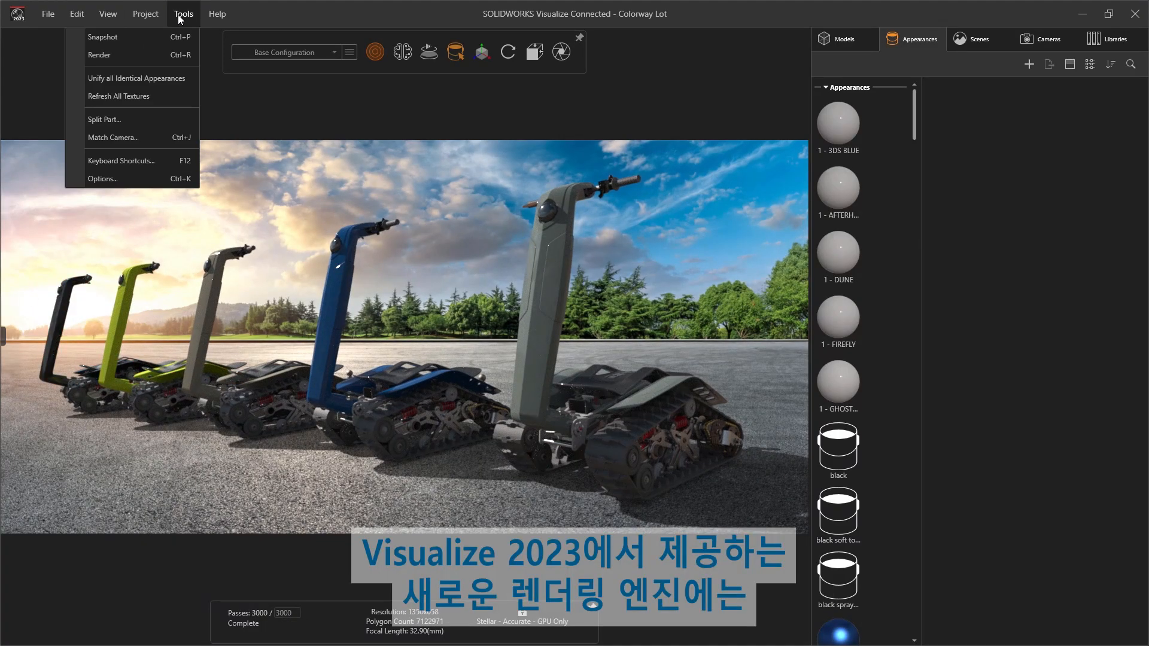
pyautogui.click(124, 184)
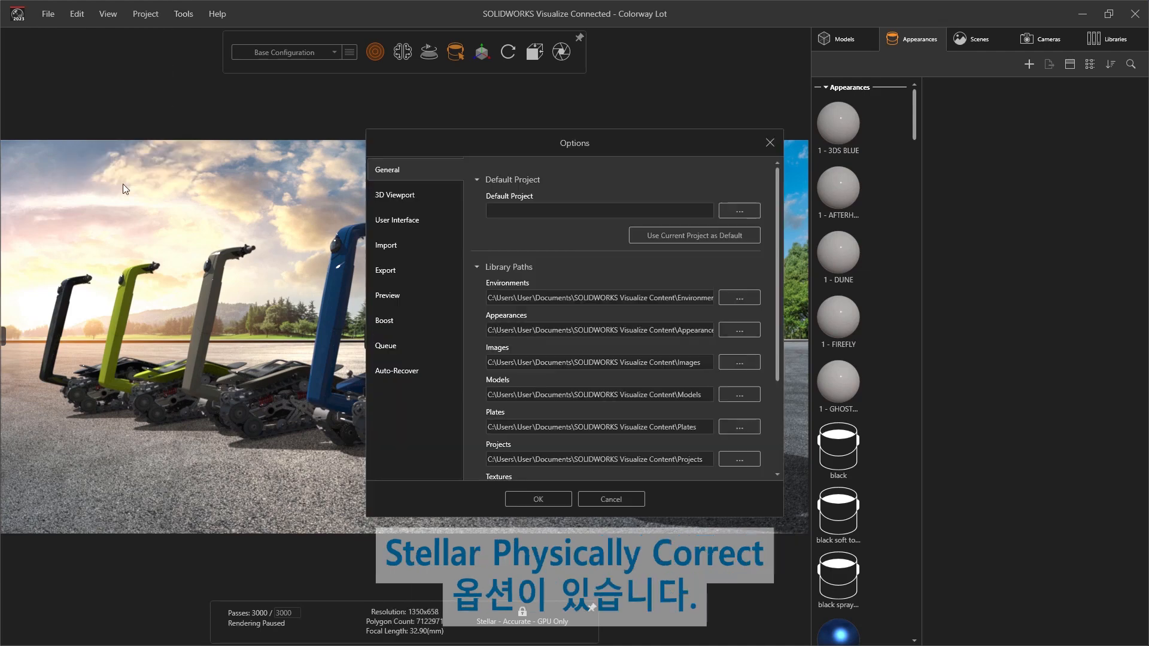
pyautogui.click(421, 195)
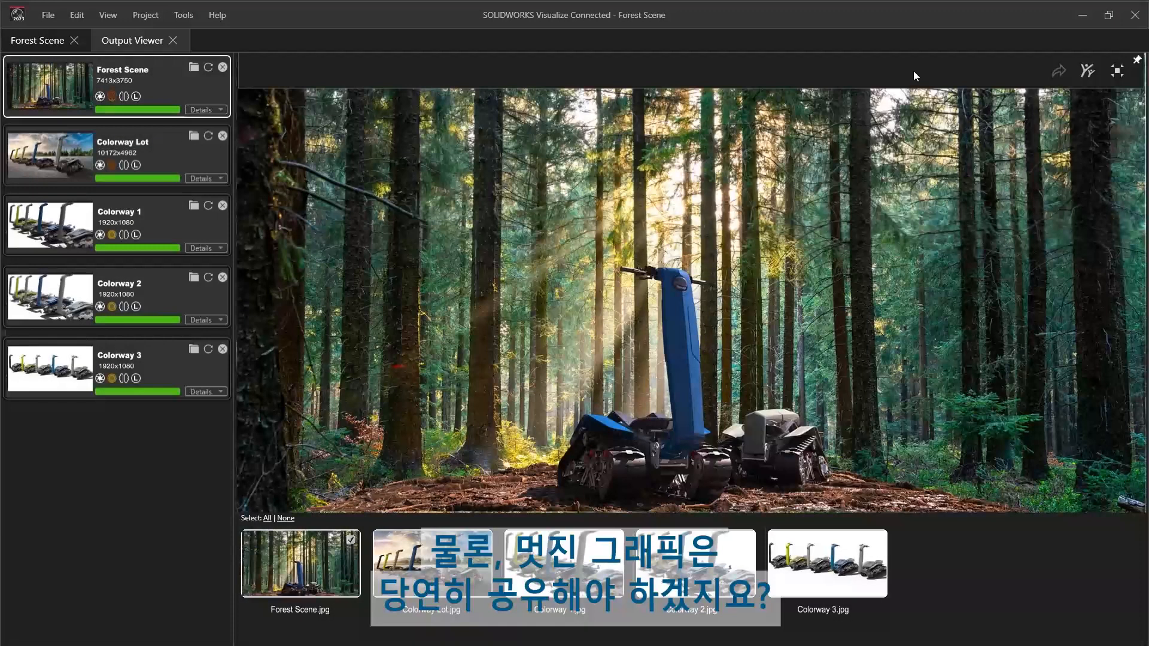
# Step: Prepare the Forest Scene render for 3DSwym as a Post in the Shredder community, titled "New Renderings!"
pyautogui.click(1088, 71)
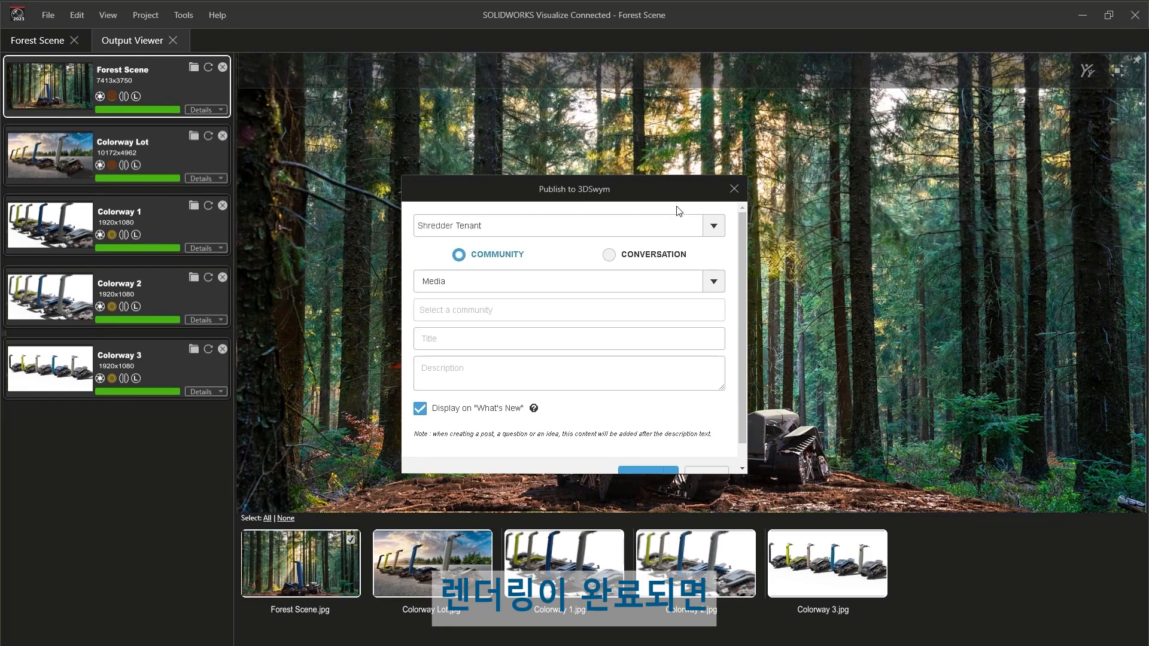
pyautogui.click(618, 286)
pyautogui.click(564, 348)
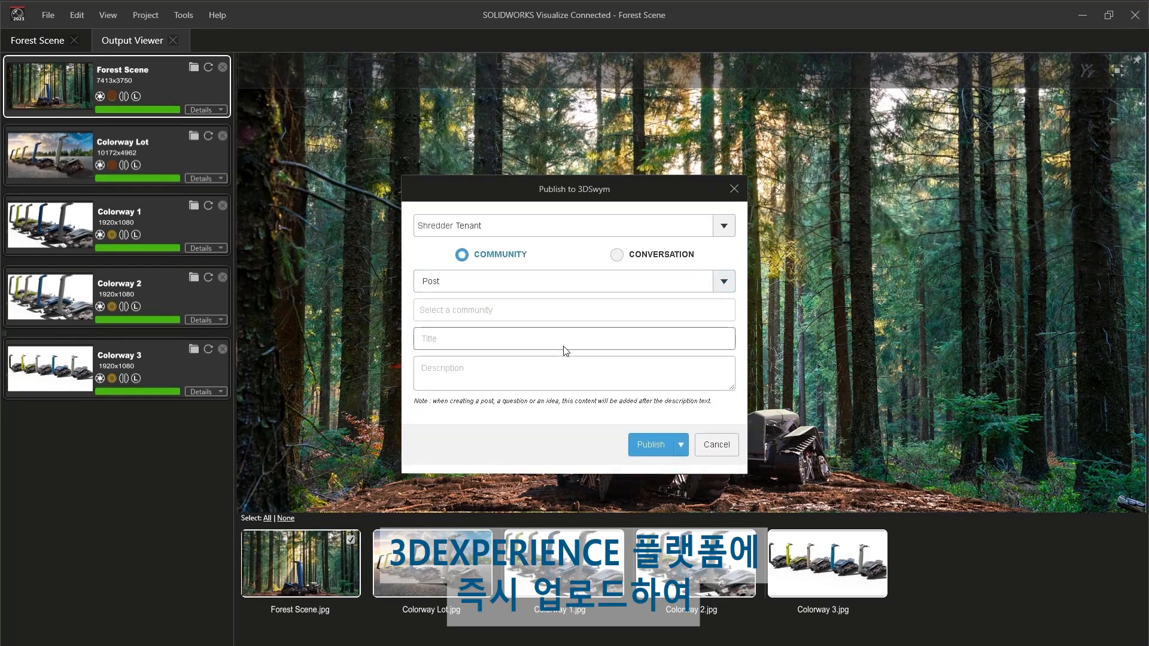
pyautogui.click(574, 311)
pyautogui.click(557, 334)
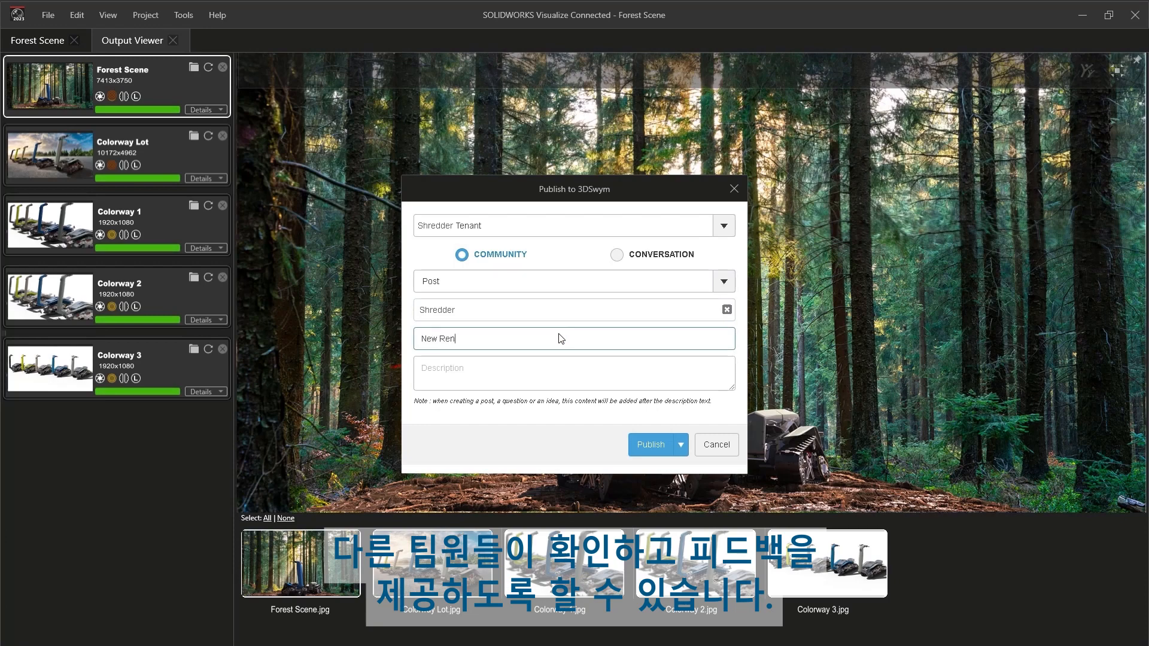
# Step: Describe the post as "Hi All! Uploading some new renderings! Check them out and let me know what you think of them." and publish it
pyautogui.click(483, 374)
pyautogui.write('Hi All! Up')
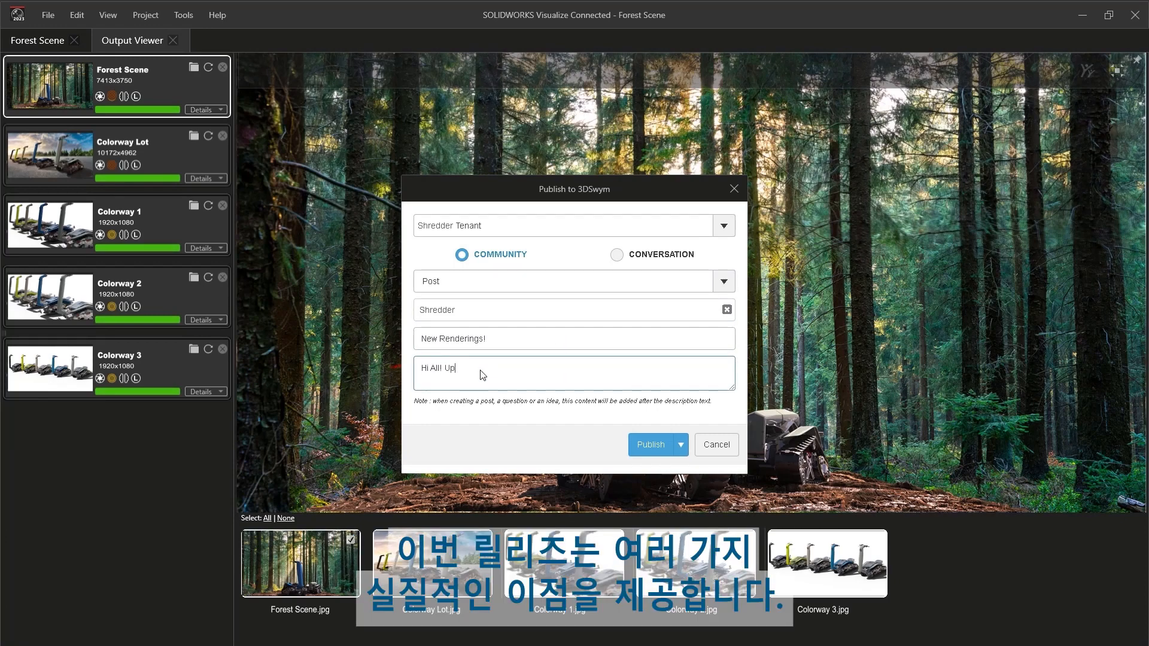
pyautogui.write('loading some new renderings! Check them out and let me know what you think of them.')
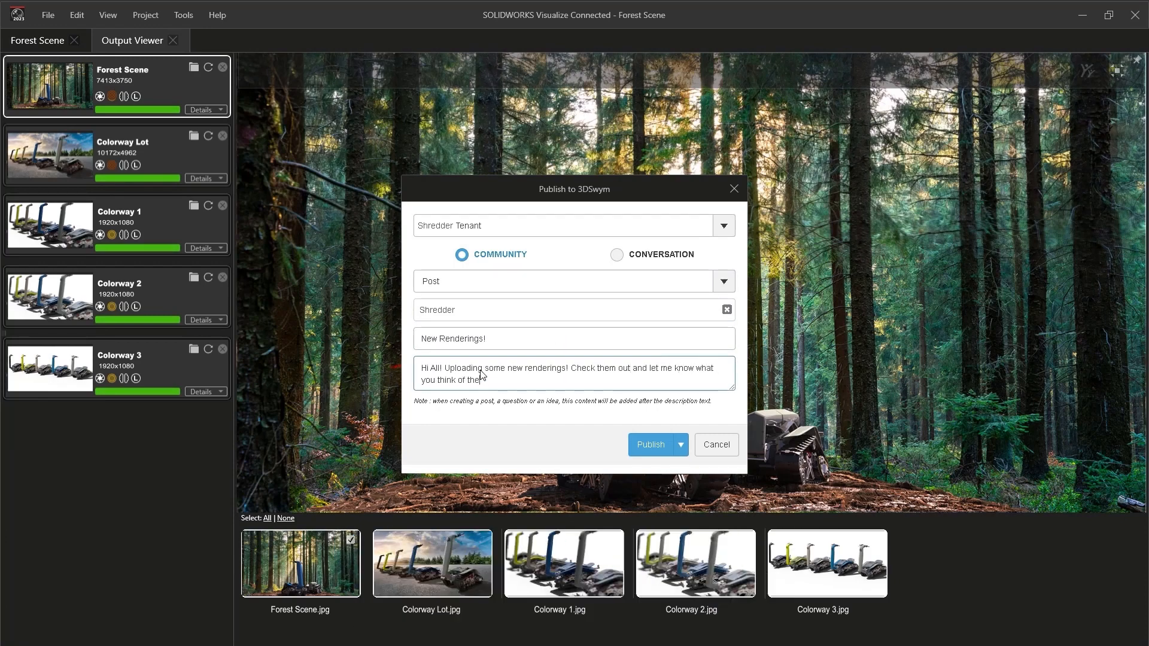
pyautogui.click(650, 445)
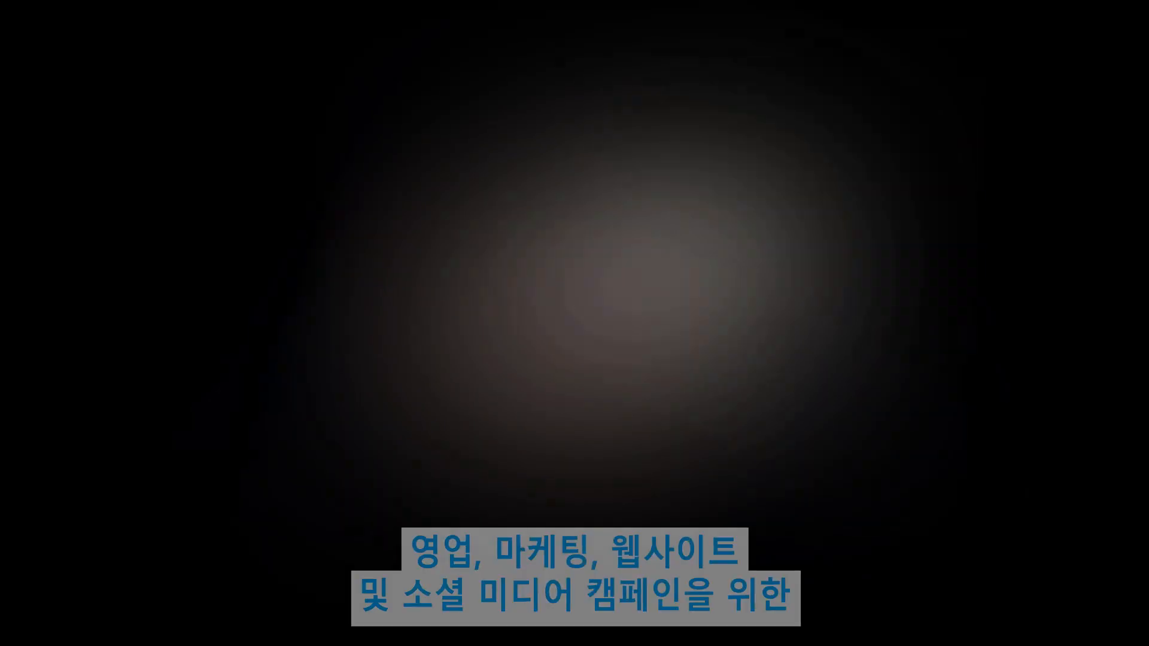